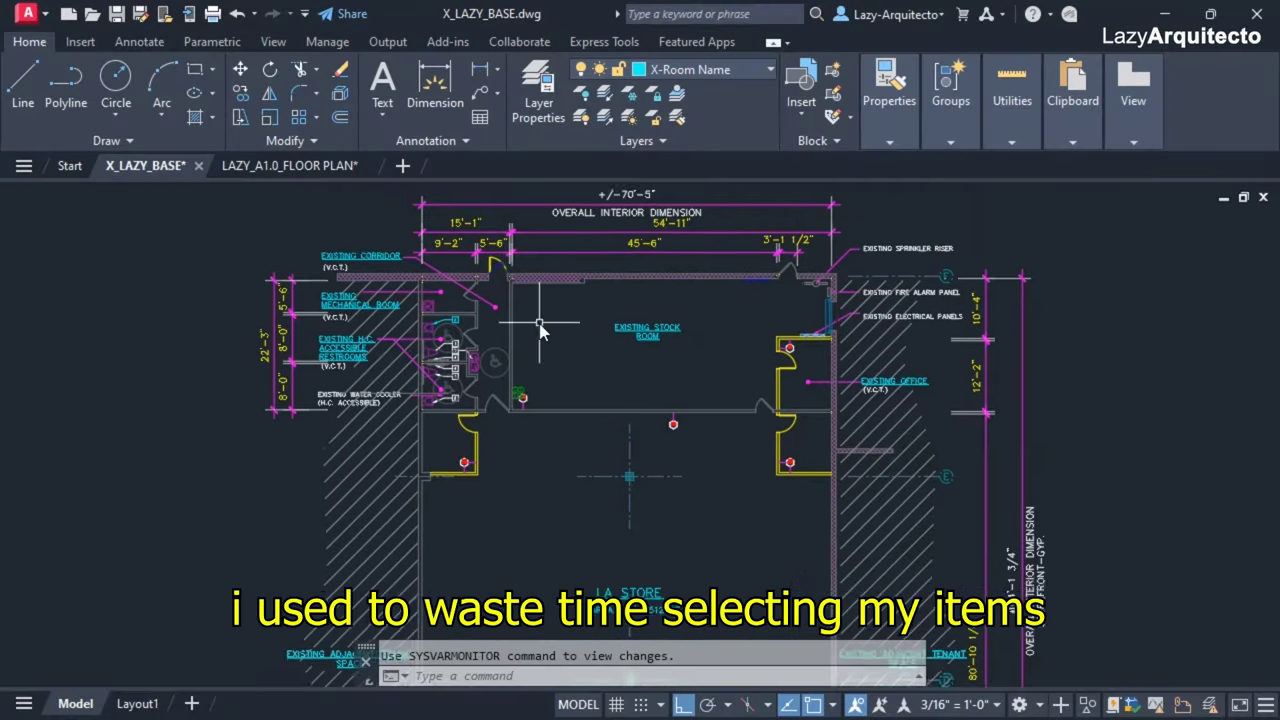
# - Select the EXISTING CORRIDOR, STOCK ROOM and OFFICE labels, then select all similar objects
pyautogui.scroll(2, 543, 329)
pyautogui.click(343, 276)
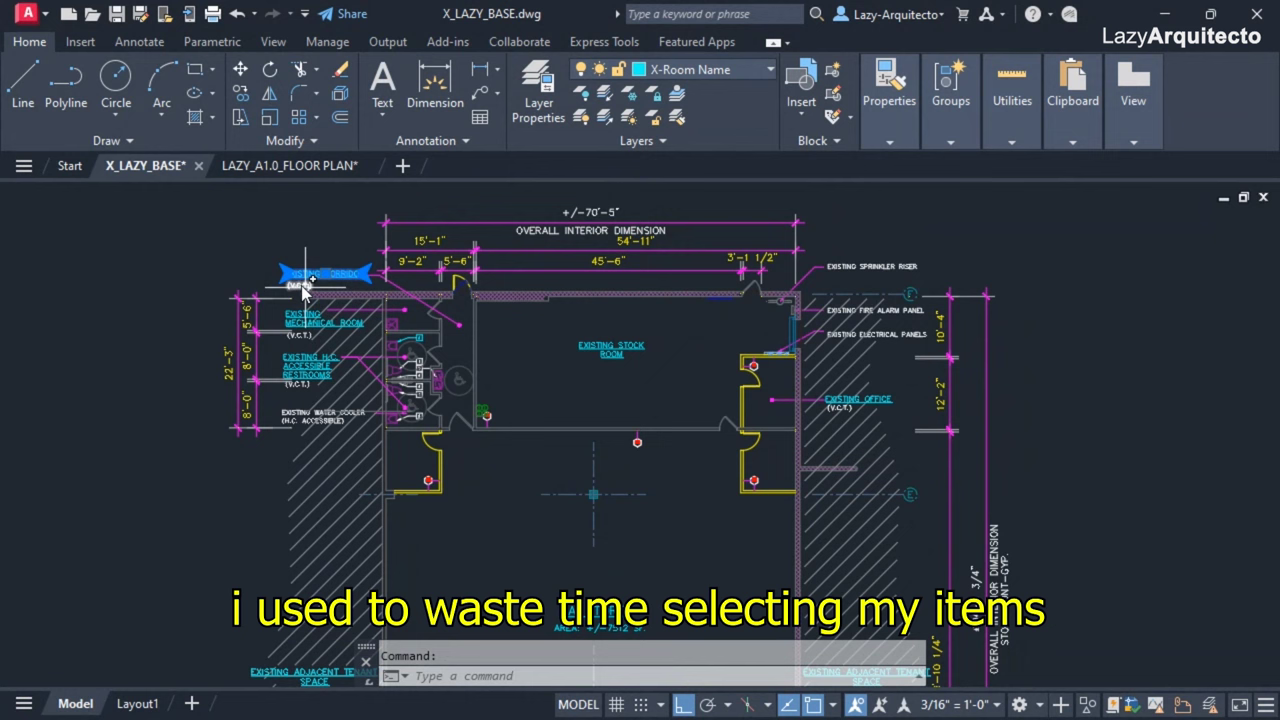
pyautogui.click(304, 286)
pyautogui.click(250, 313)
pyautogui.click(611, 347)
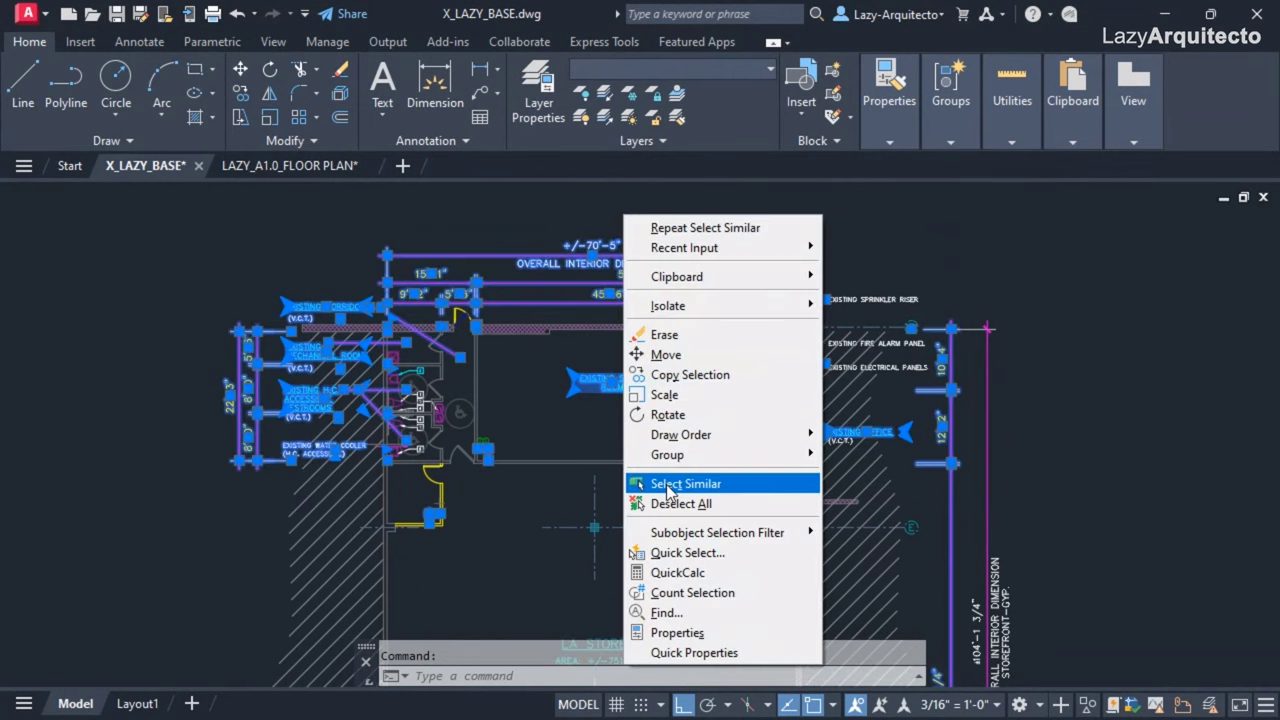
pyautogui.click(668, 485)
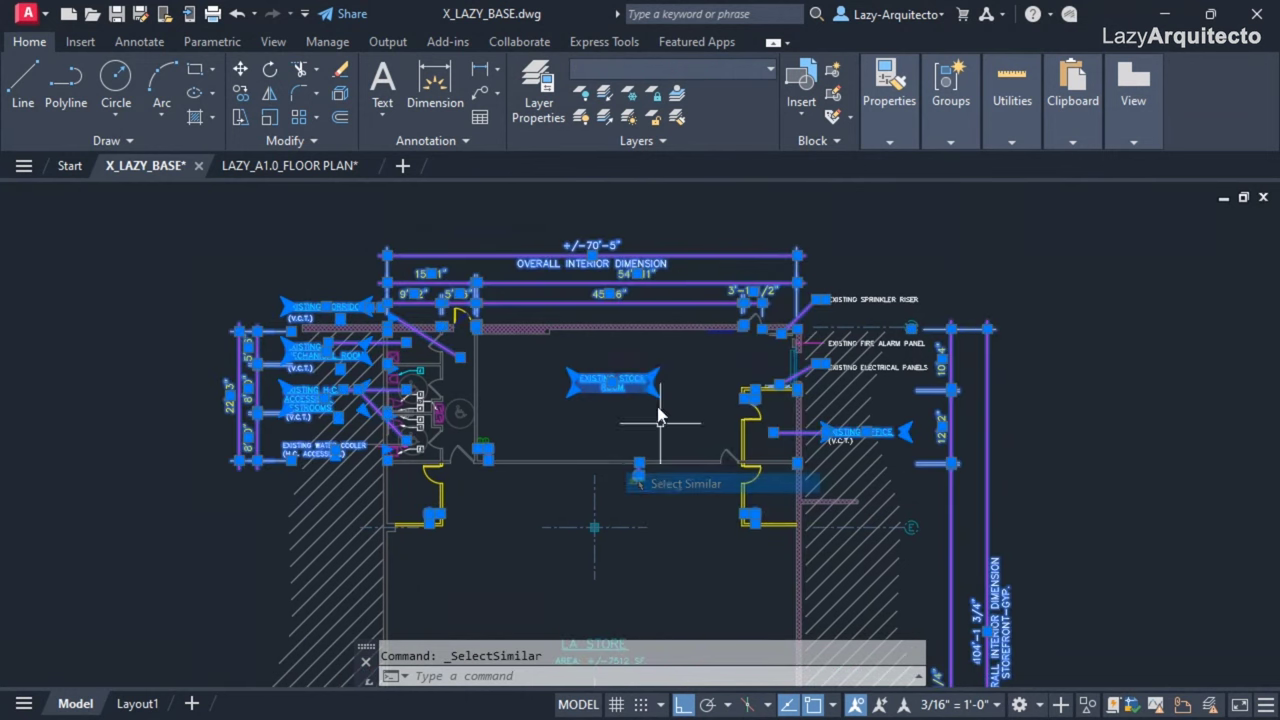
# - Paste the copied annotations into the LAZY_A1.0_FLOOR PLAN drawing
pyautogui.click(288, 166)
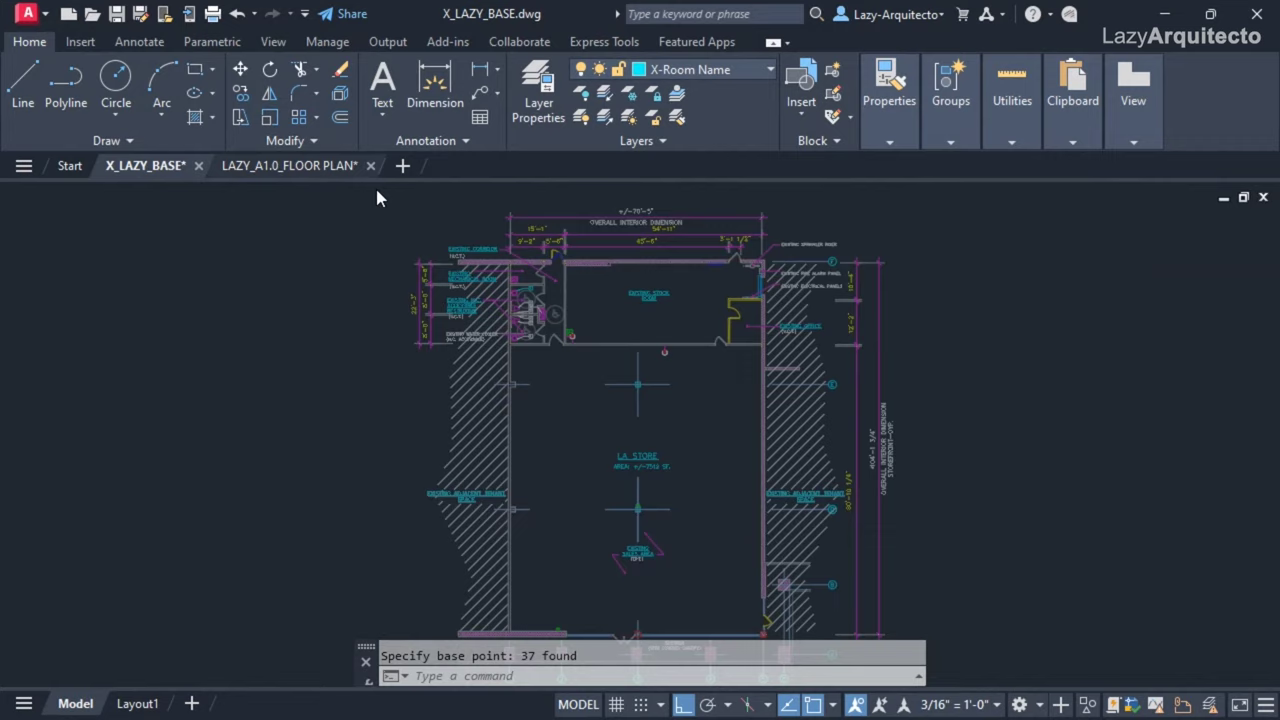
pyautogui.hotkey('ctrl', 'v')
pyautogui.scroll(3, 629, 335)
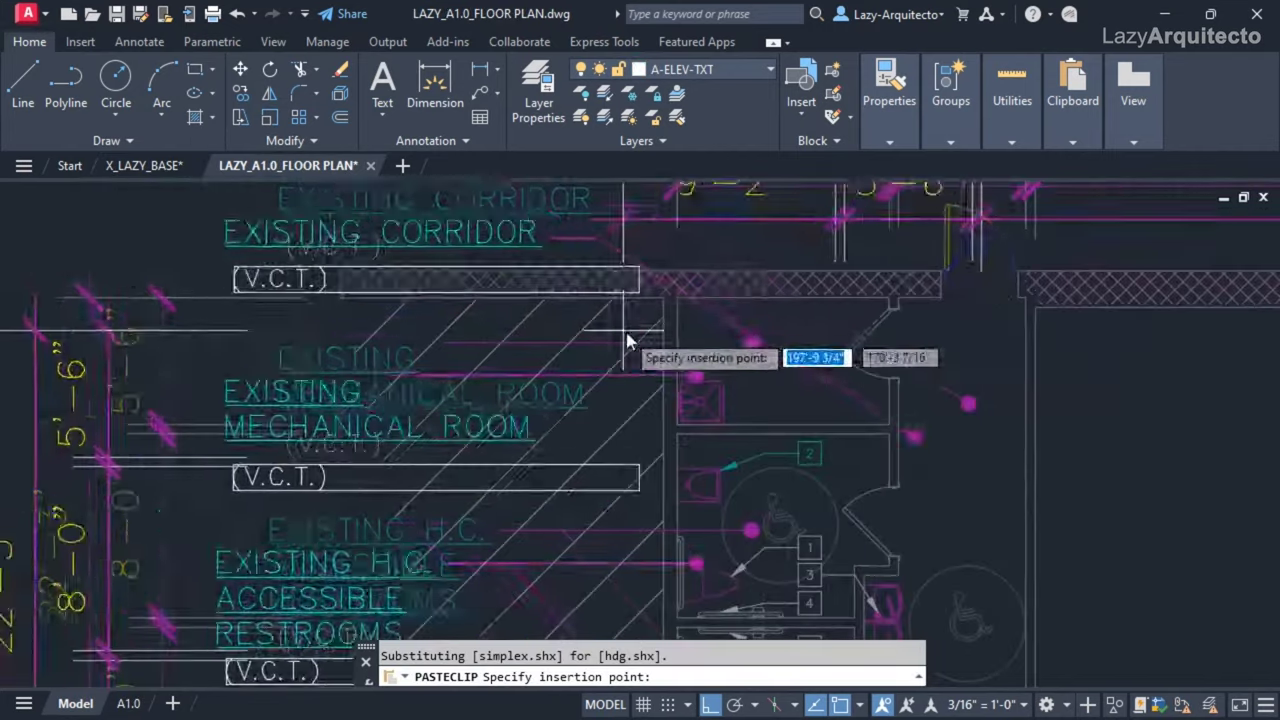
pyautogui.scroll(2, 677, 294)
pyautogui.scroll(3, 680, 294)
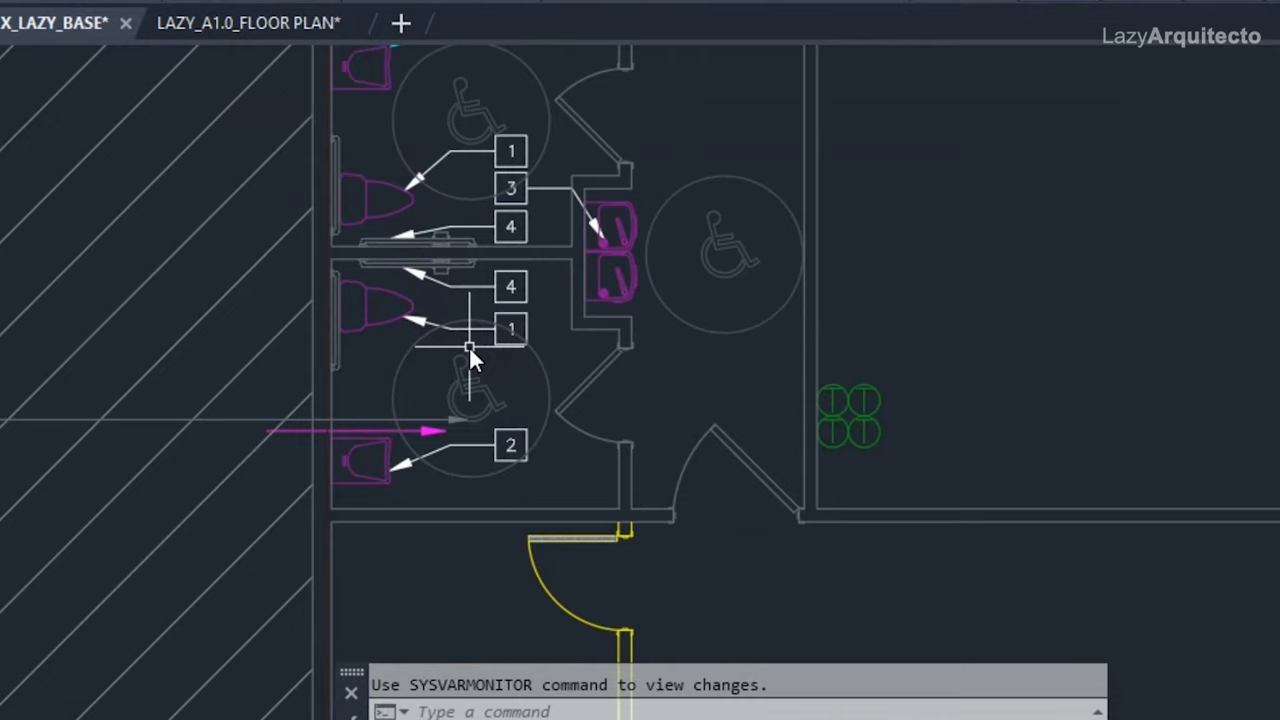
pyautogui.scroll(-2, 476, 336)
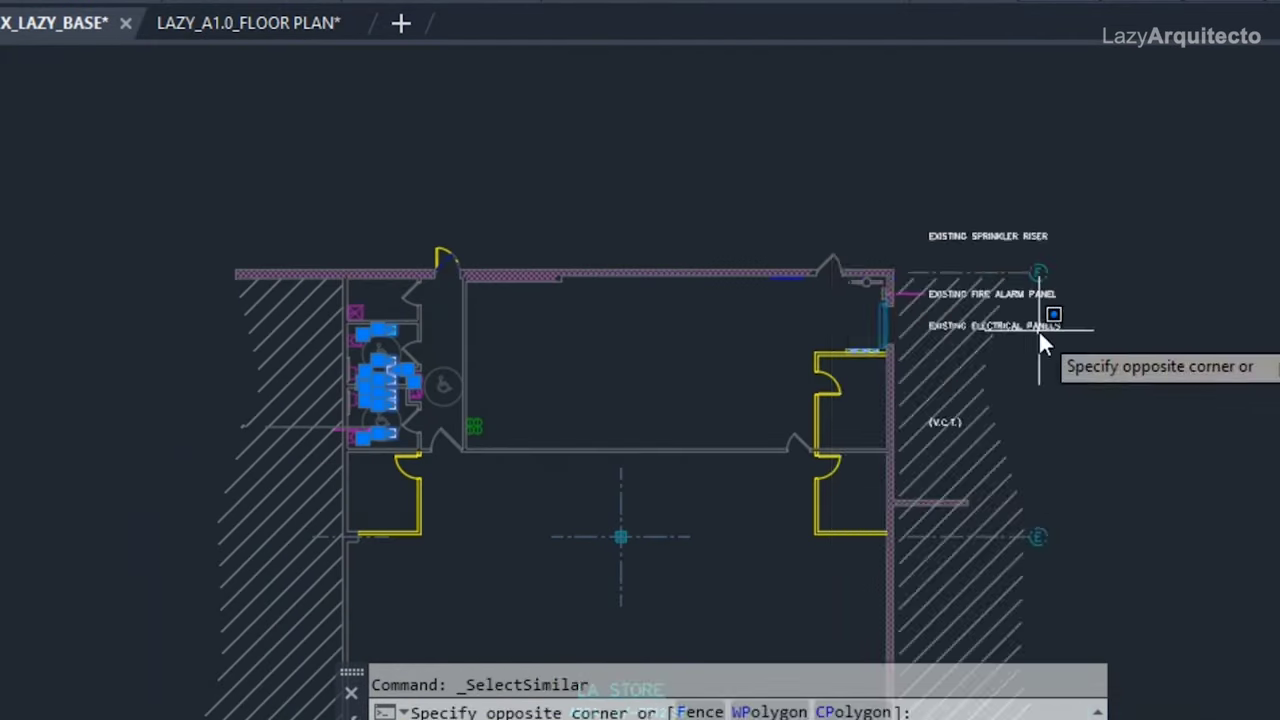
# - Select all similar blocks in the floor plan and run the custom select-annotations command
pyautogui.rightClick(1038, 329)
pyautogui.click(913, 530)
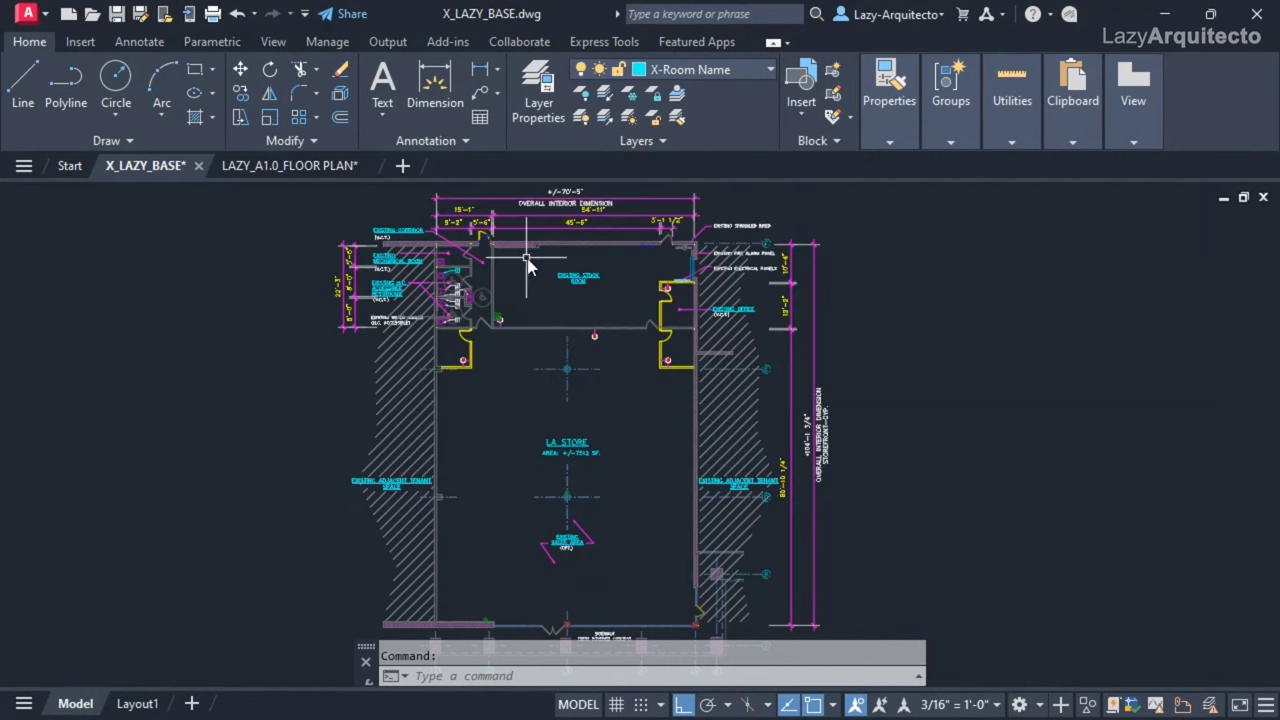
pyautogui.scroll(2, 531, 266)
pyautogui.moveTo(537, 297)
pyautogui.mouseDown(button='middle')
pyautogui.moveTo(577, 357)
pyautogui.moveTo(577, 412)
pyautogui.mouseUp(button='middle')
pyautogui.scroll(-2, 543, 391)
pyautogui.click(141, 14)
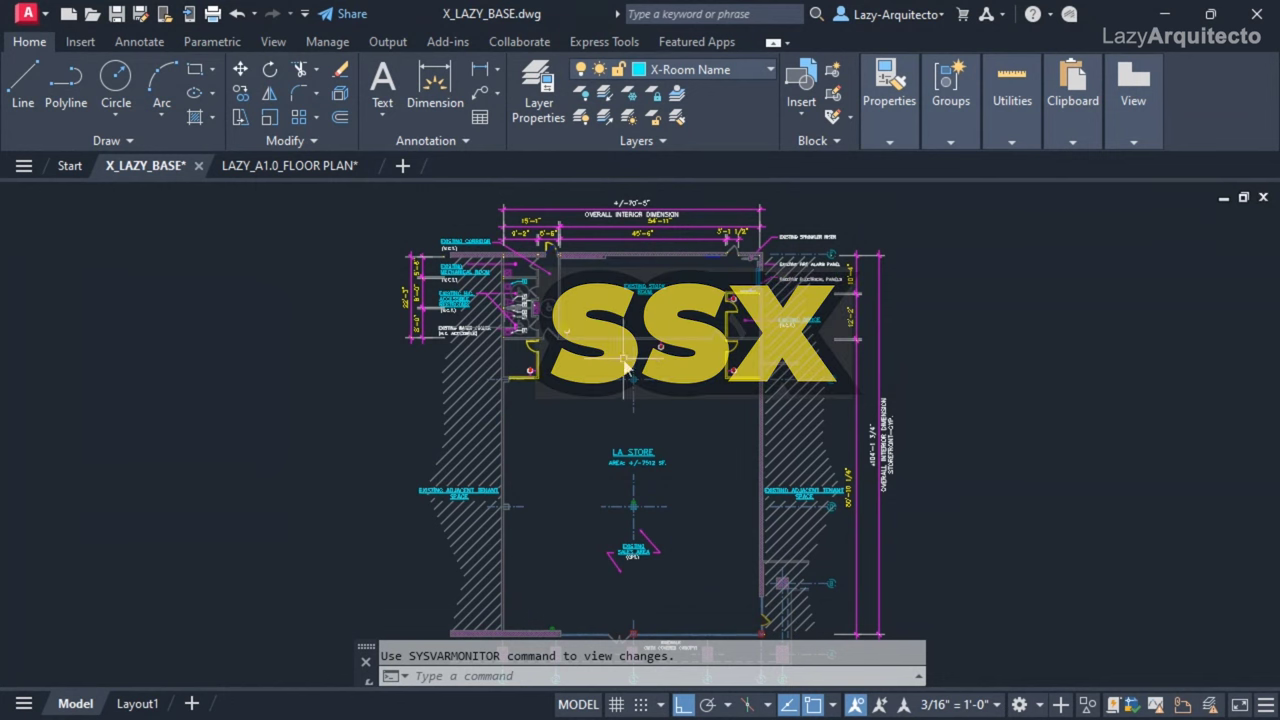
pyautogui.moveTo(624, 366); pyautogui.dragTo(605, 338, button='middle')
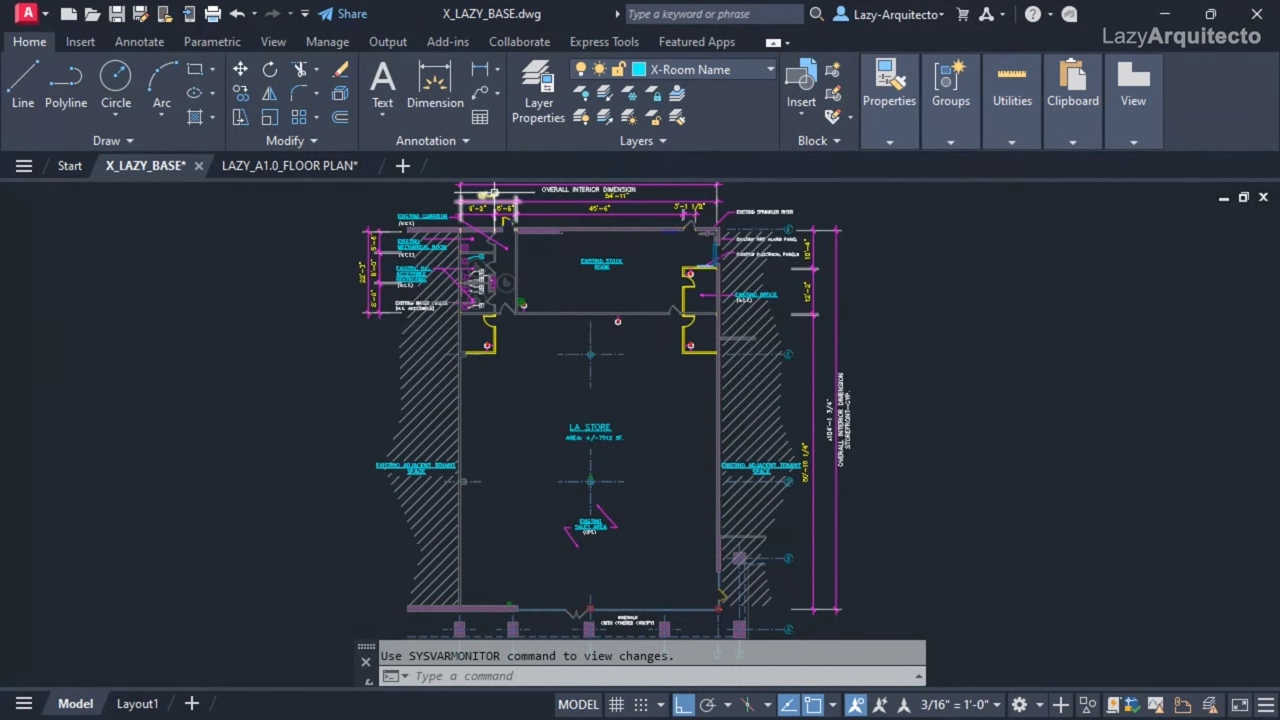
# - Create a new CUI command named LazySelAnno with the RCDATA_16_OSNFRO button image
pyautogui.write('C')
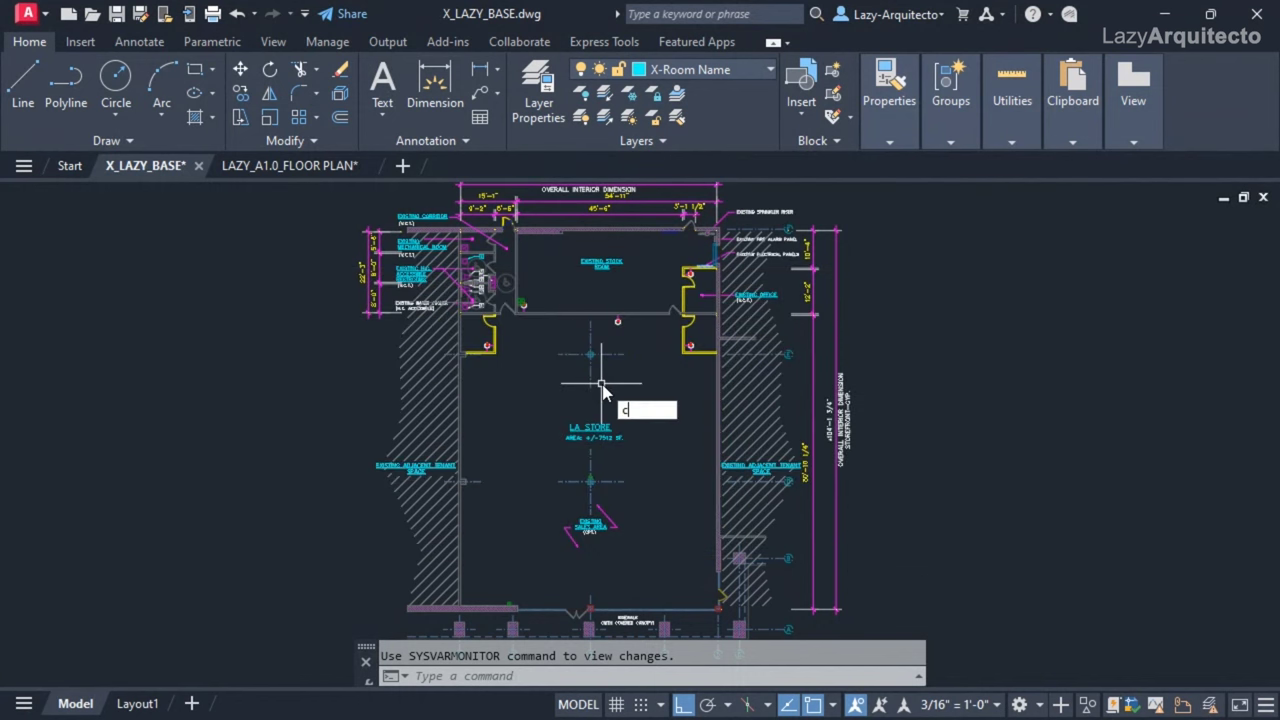
pyautogui.write('uI')
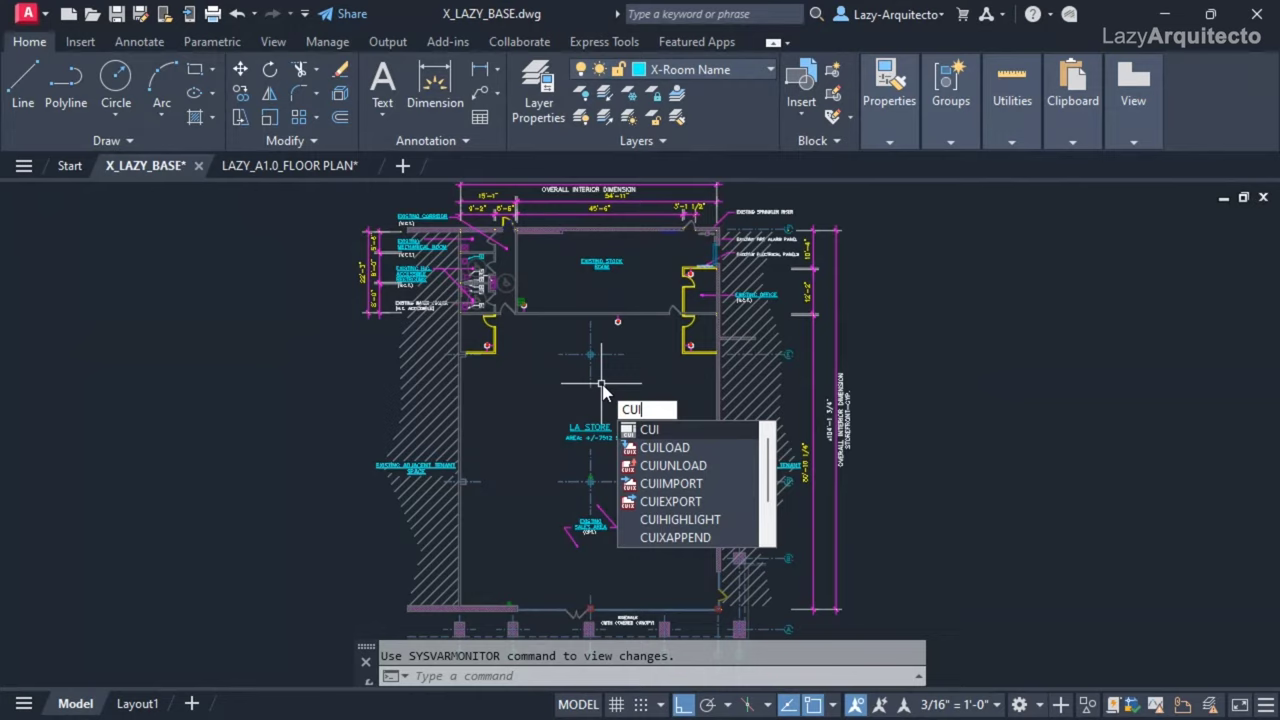
pyautogui.press('Return')
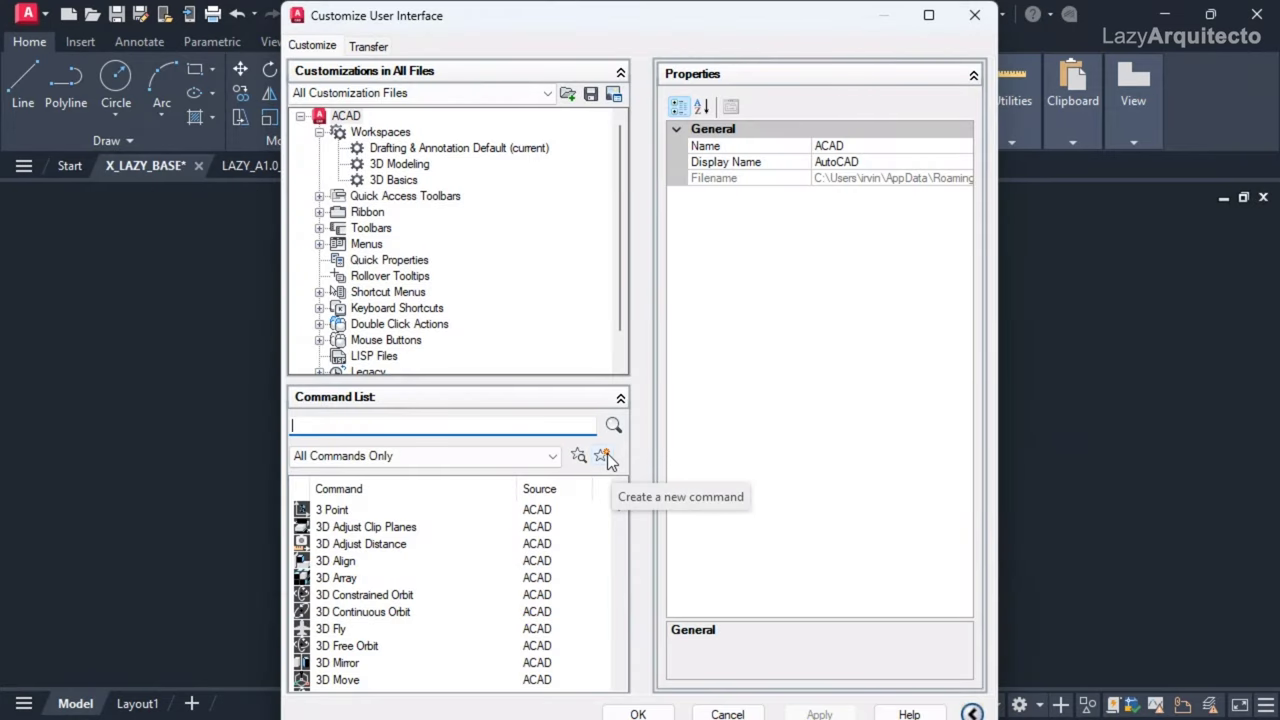
pyautogui.click(603, 456)
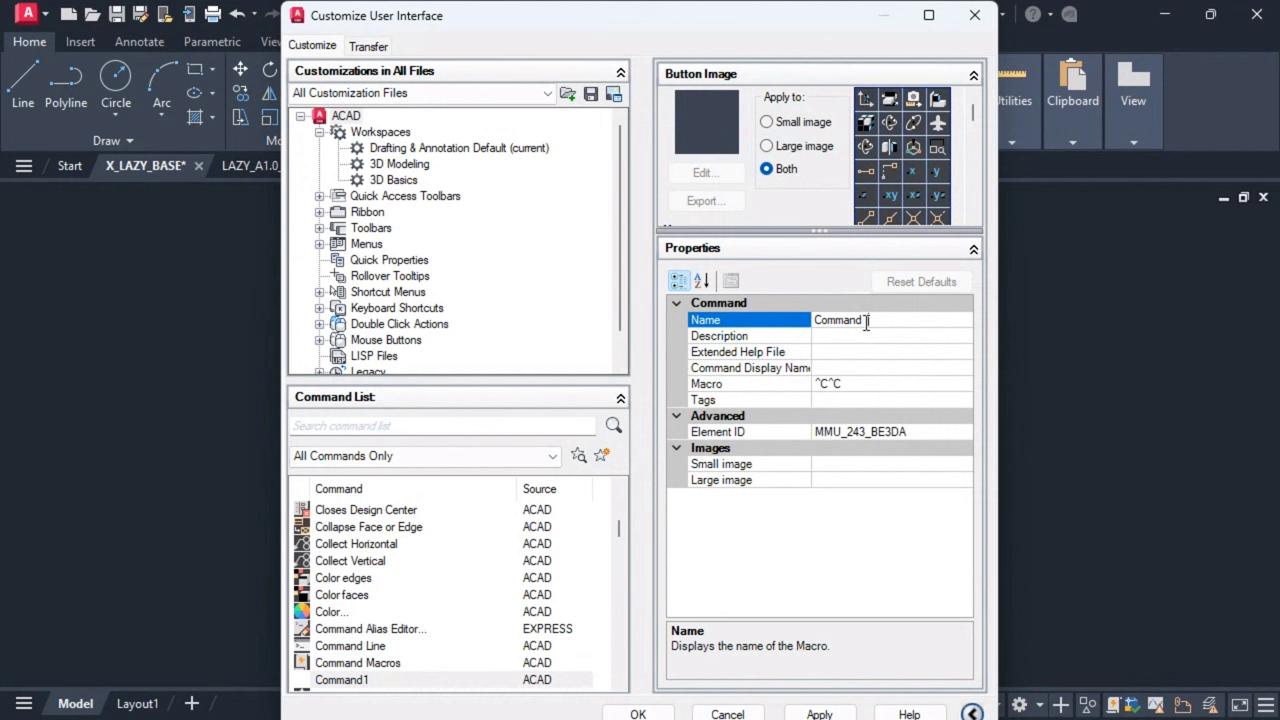
pyautogui.moveTo(866, 320); pyautogui.dragTo(813, 321)
pyautogui.write('LazySelAnno')
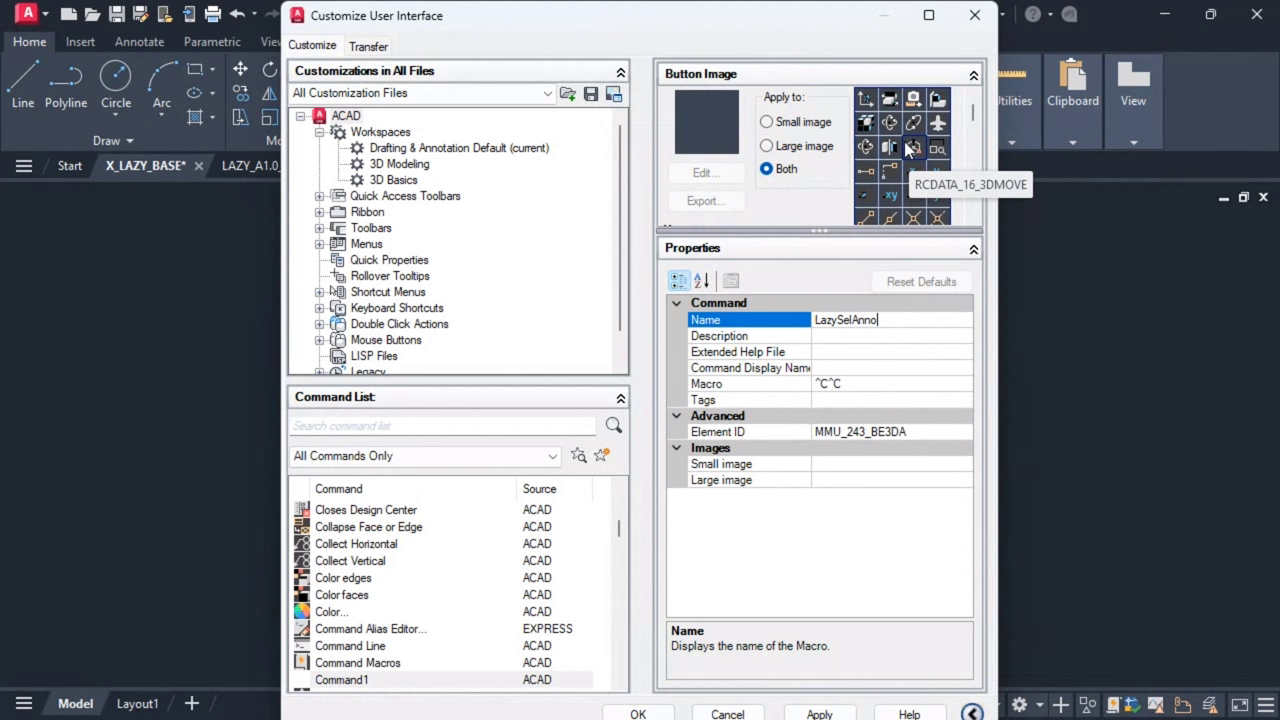
pyautogui.click(893, 172)
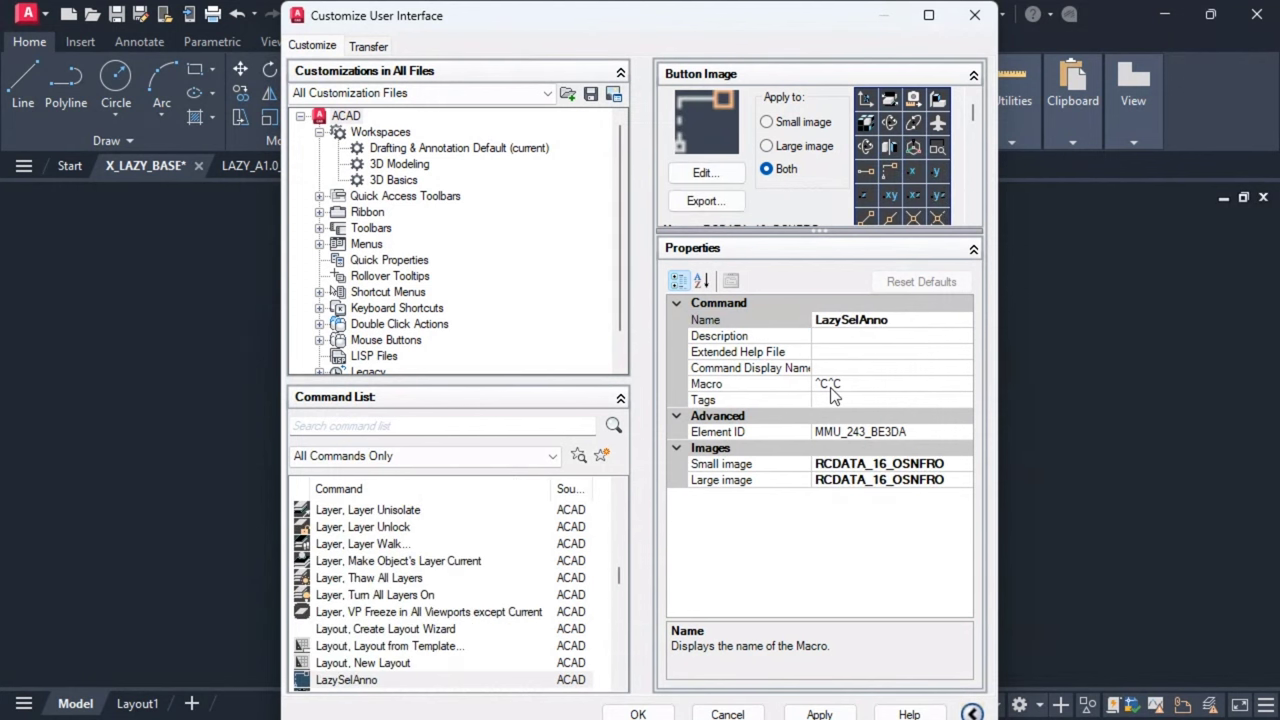
pyautogui.click(435, 682)
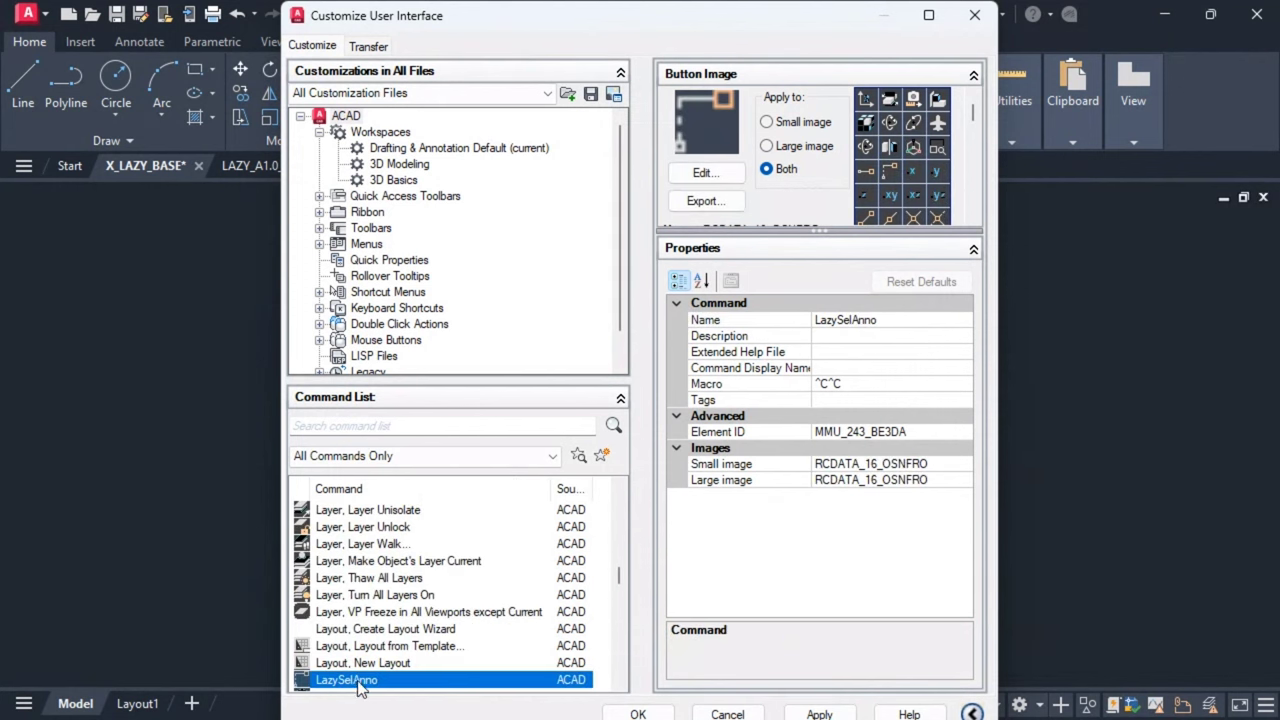
# - Drag LazySelAnno onto the Quick Access Toolbar and start editing its Macro field
pyautogui.moveTo(362, 690); pyautogui.dragTo(247, 618)
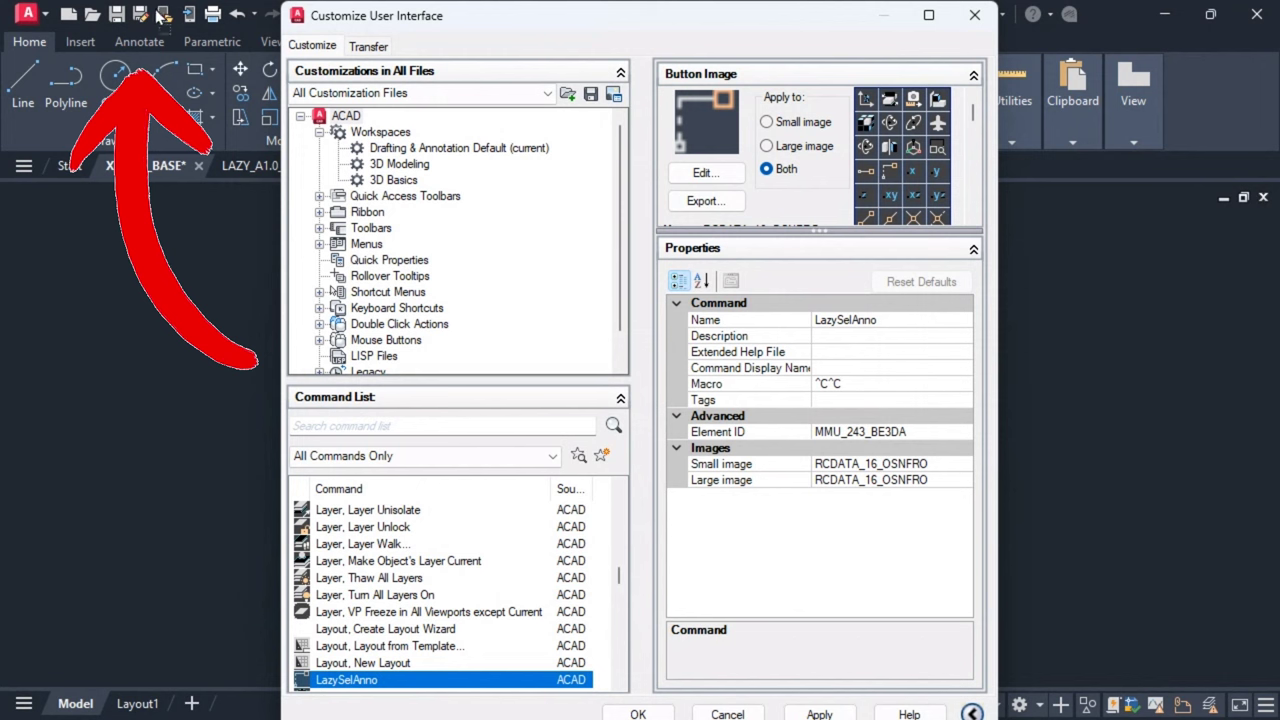
pyautogui.moveTo(160, 14); pyautogui.dragTo(141, 18)
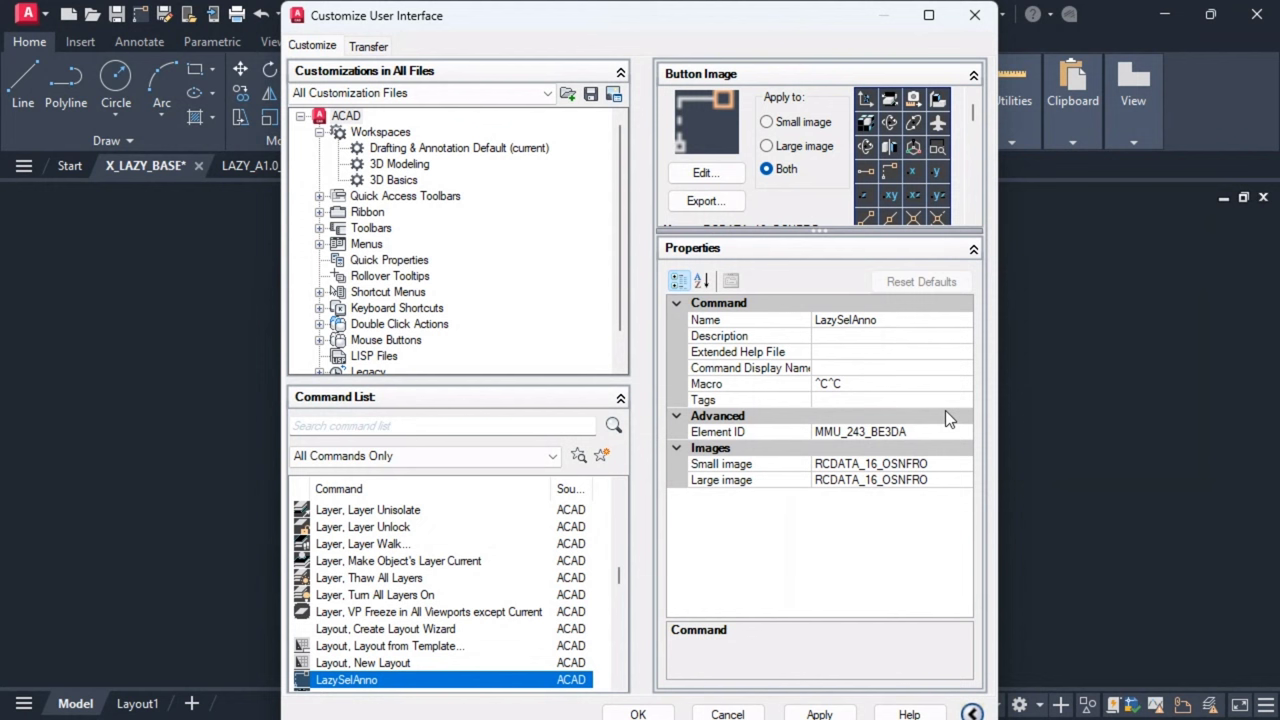
pyautogui.click(951, 388)
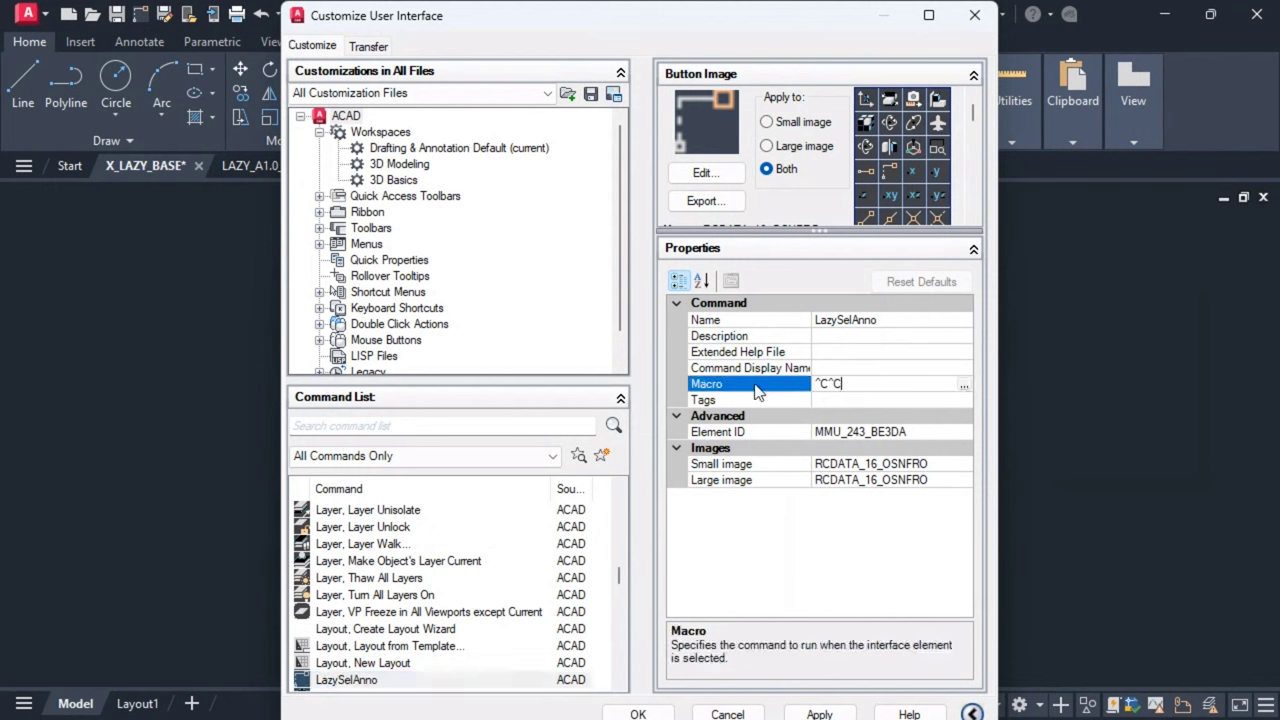
# - Paste _ssx;NONE;;E;TEXT,MTEXT,DIMENSION,MULTILEADER,LEADER;; after ^C^C in the Long String Editor
pyautogui.click(963, 384)
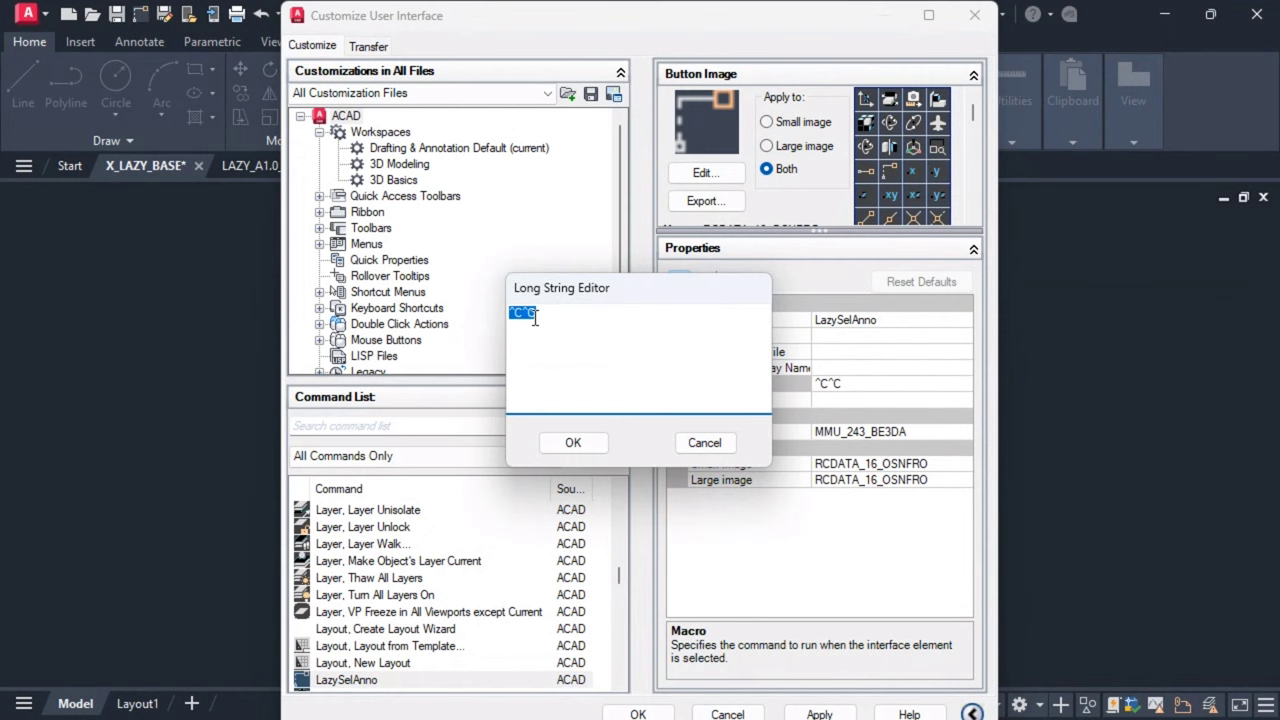
pyautogui.hotkey('alt', 'Tab')
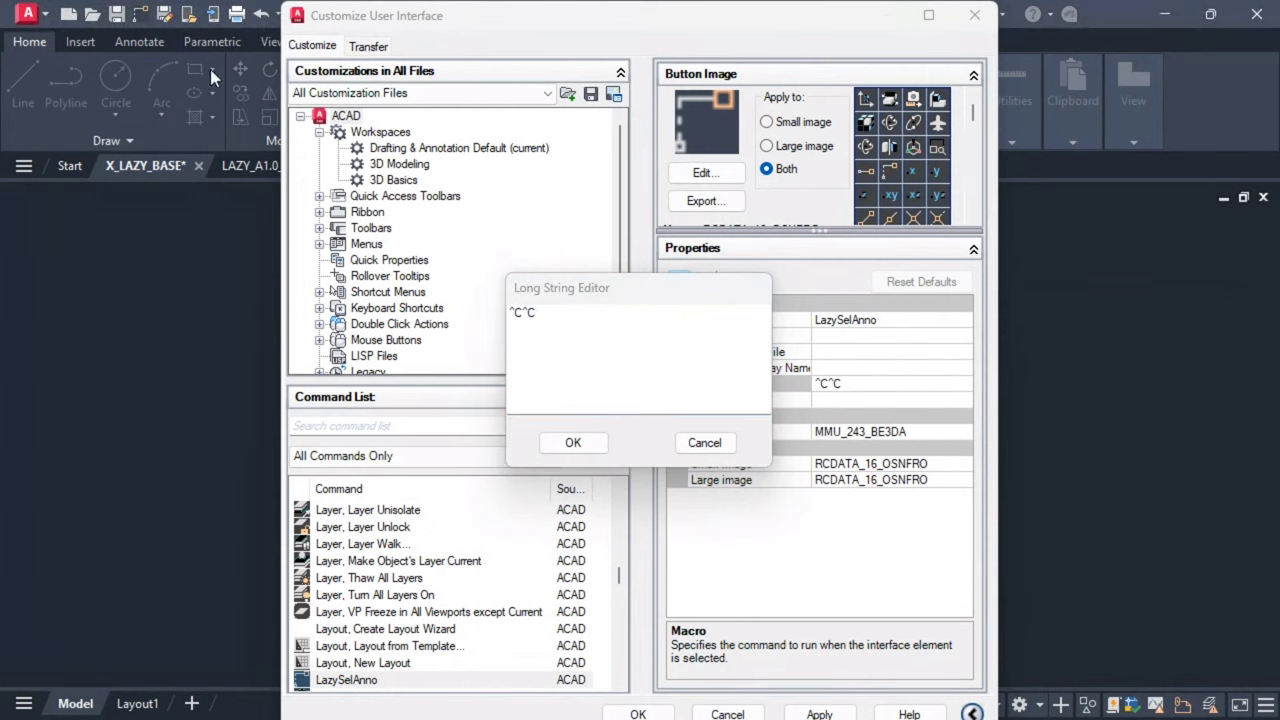
pyautogui.hotkey('alt', 'Tab')
pyautogui.write('_ssx;NONE;;E;TEXT,MTEXT,DIMENSION,MULTILEADER,LEADER;;')
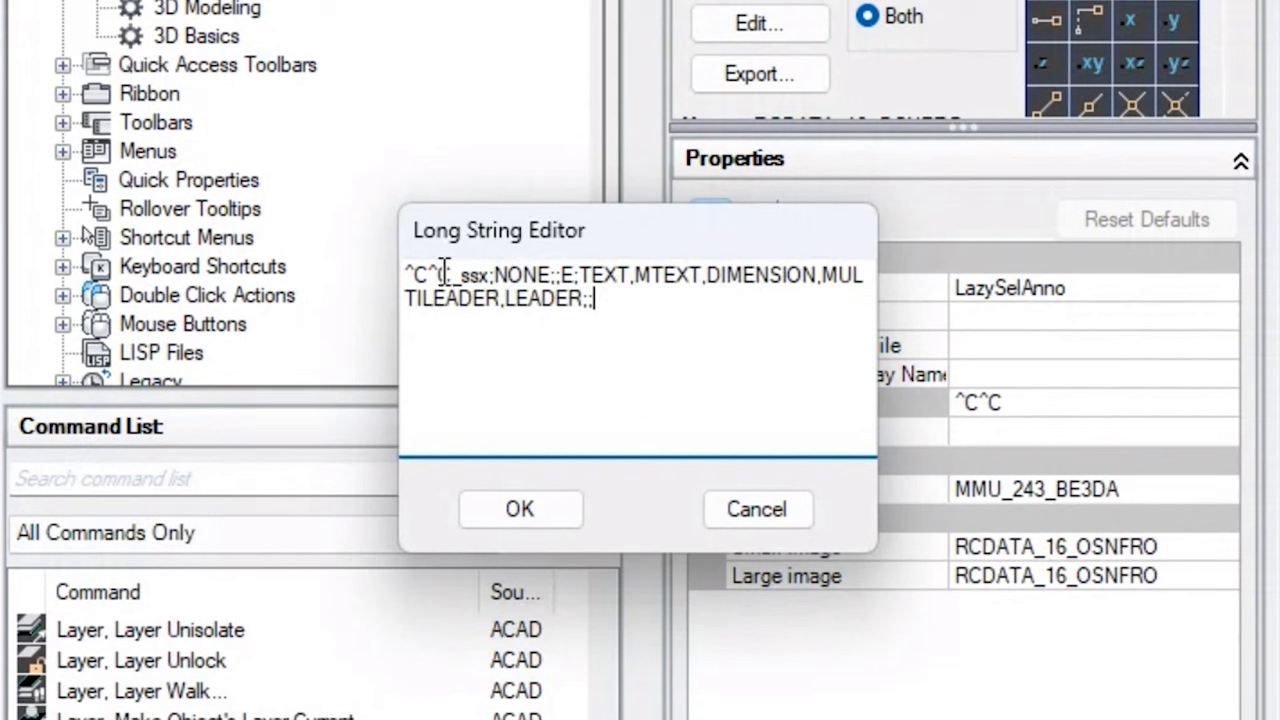
# - Highlight the E option, the entity types and the ssx name to explain the filter
pyautogui.doubleClick(566, 274)
pyautogui.moveTo(578, 274); pyautogui.dragTo(626, 275)
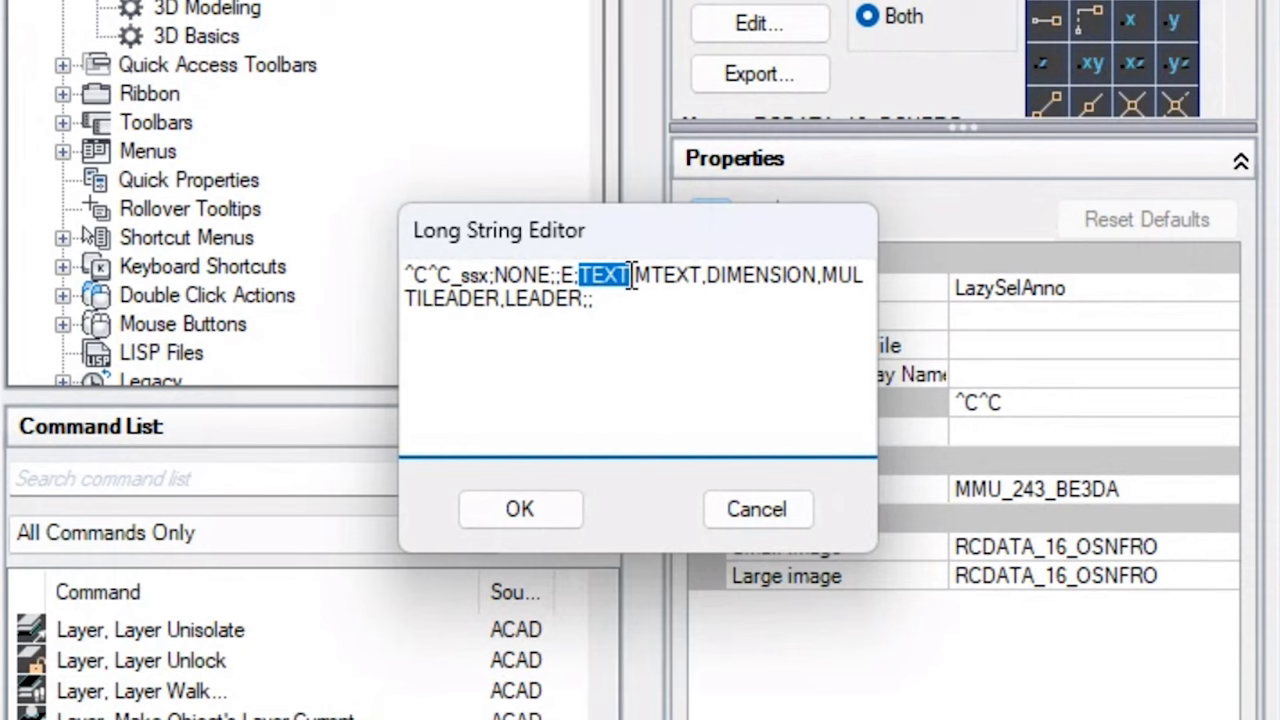
pyautogui.doubleClick(508, 298)
pyautogui.moveTo(506, 298); pyautogui.dragTo(594, 300)
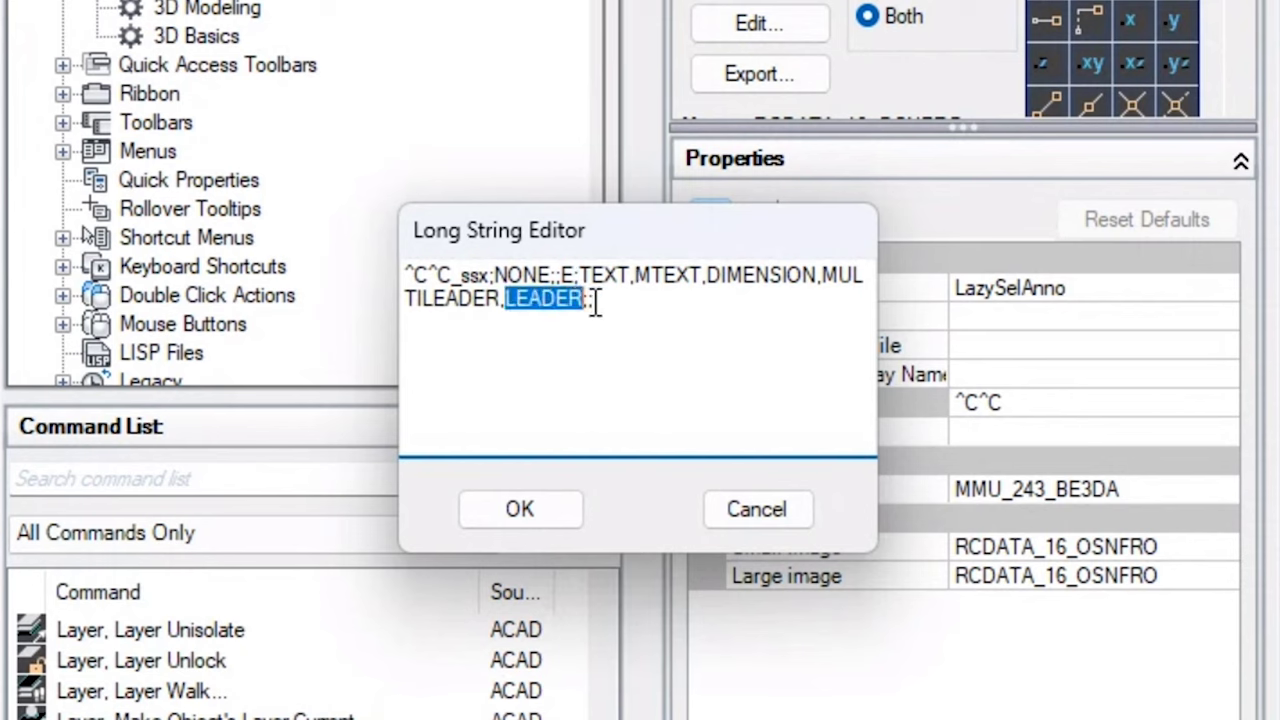
pyautogui.click(600, 300)
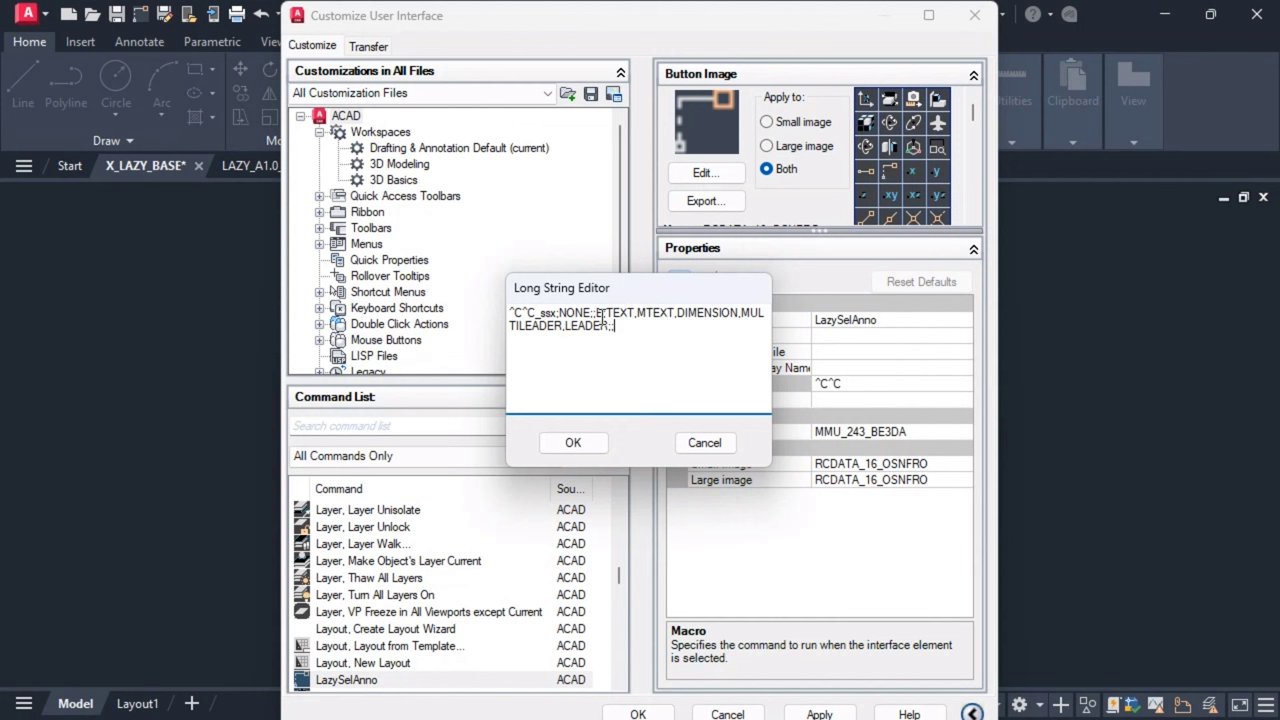
pyautogui.moveTo(506, 313)
pyautogui.mouseDown()
pyautogui.moveTo(620, 326)
pyautogui.moveTo(518, 318)
pyautogui.mouseUp()
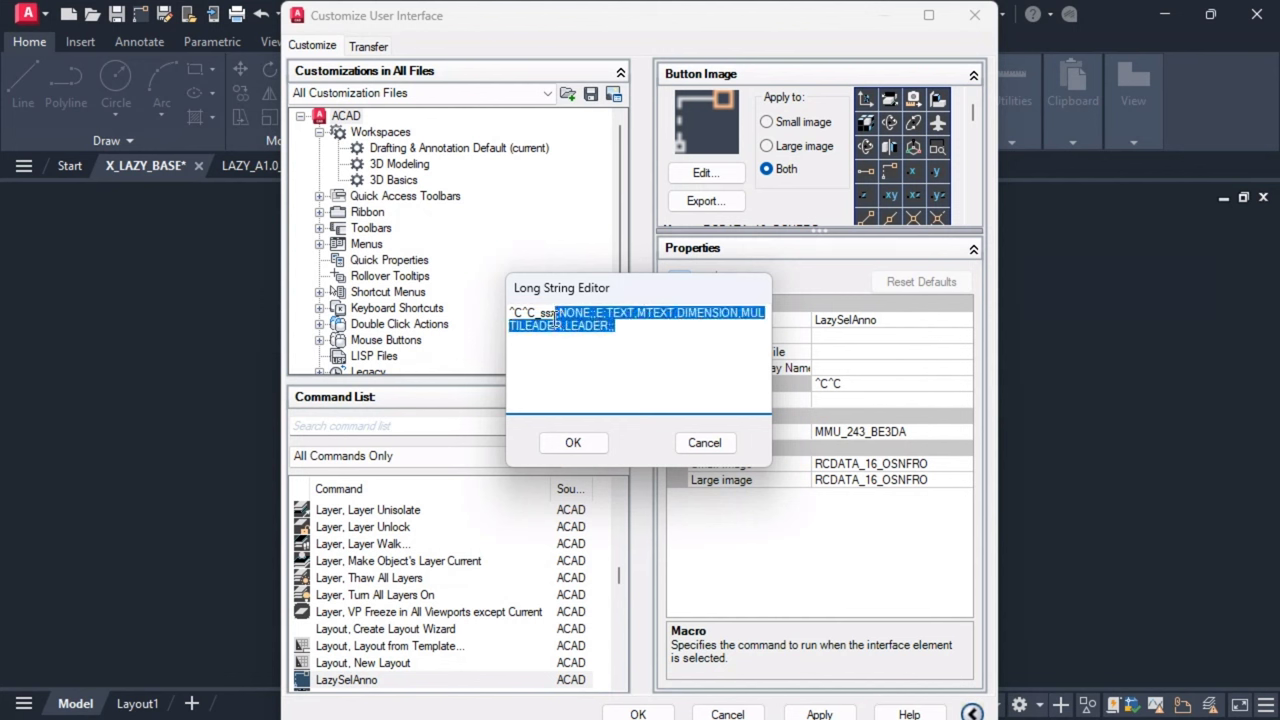
pyautogui.click(638, 334)
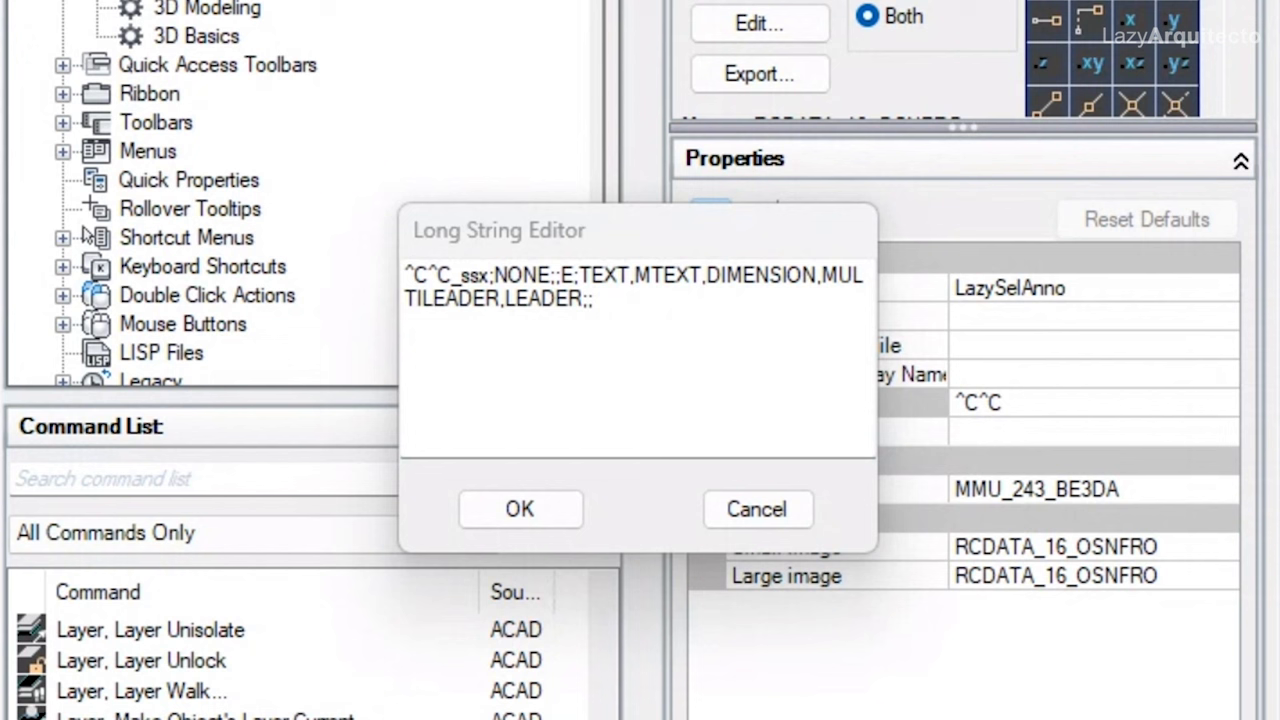
# - Append PSELECT;P;; after LEADER;; and highlight it alongside ssx to explain it
pyautogui.click(596, 298)
pyautogui.write('PSELECT;P;;')
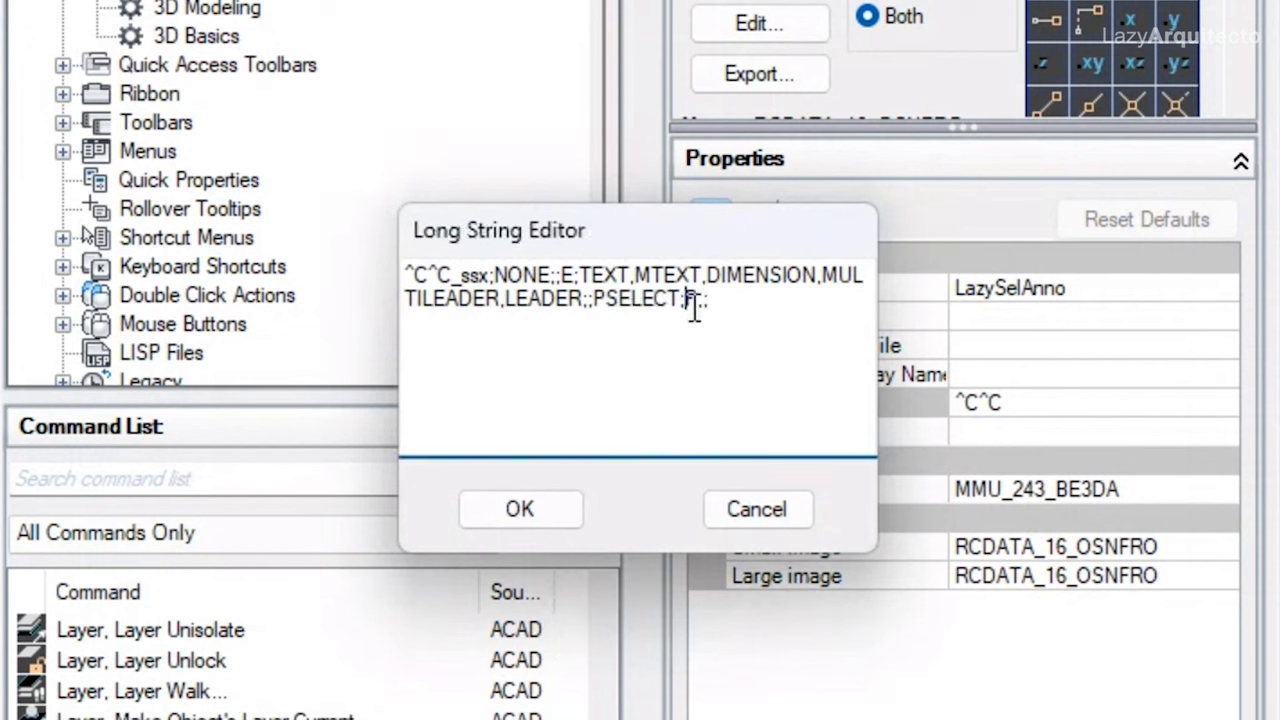
pyautogui.doubleClick(690, 299)
pyautogui.moveTo(461, 275); pyautogui.dragTo(491, 275)
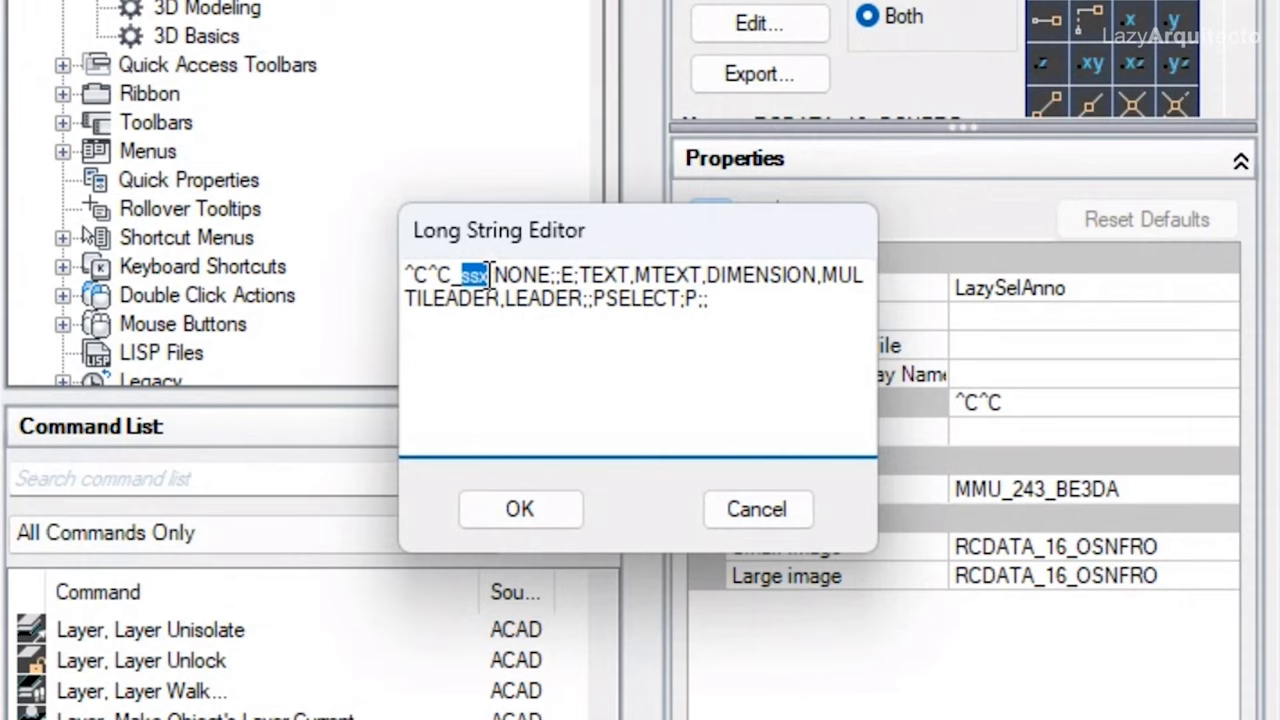
pyautogui.click(688, 335)
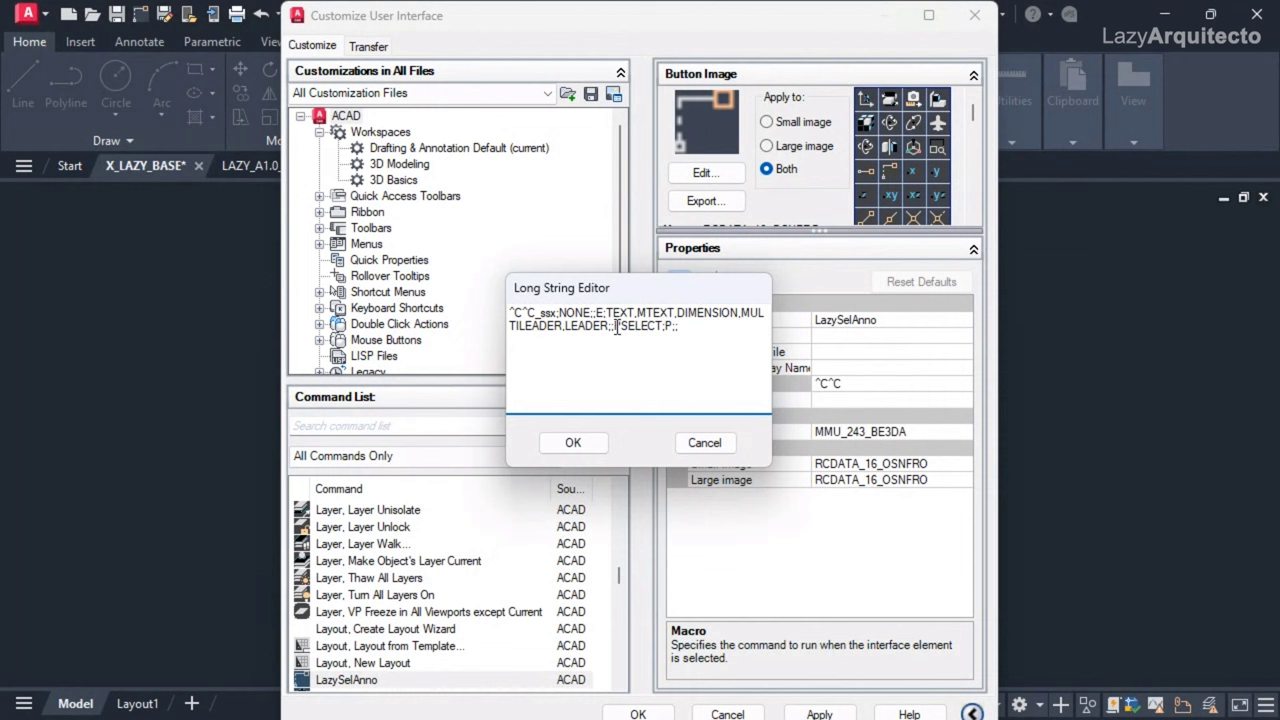
pyautogui.moveTo(616, 328); pyautogui.dragTo(670, 322)
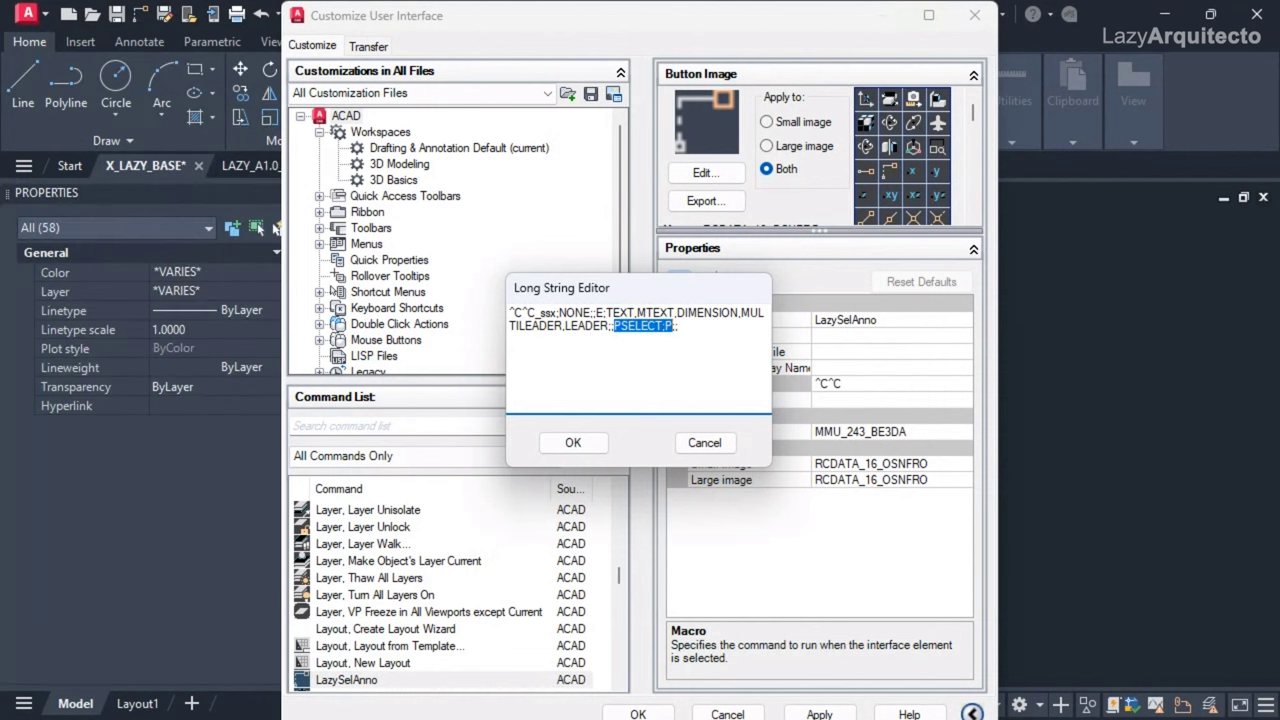
pyautogui.click(702, 335)
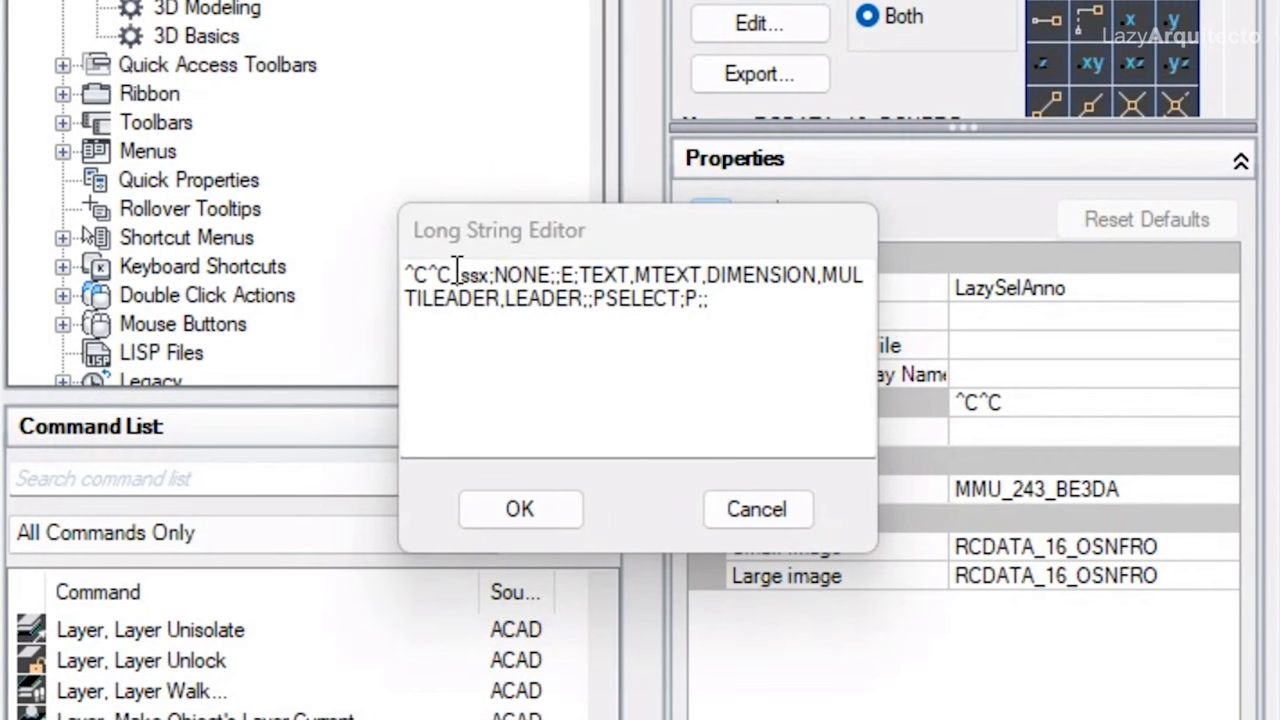
# - Insert _PROPERTIES; right after ^C^C, accept the macro and save the CUI changes
pyautogui.click(457, 272)
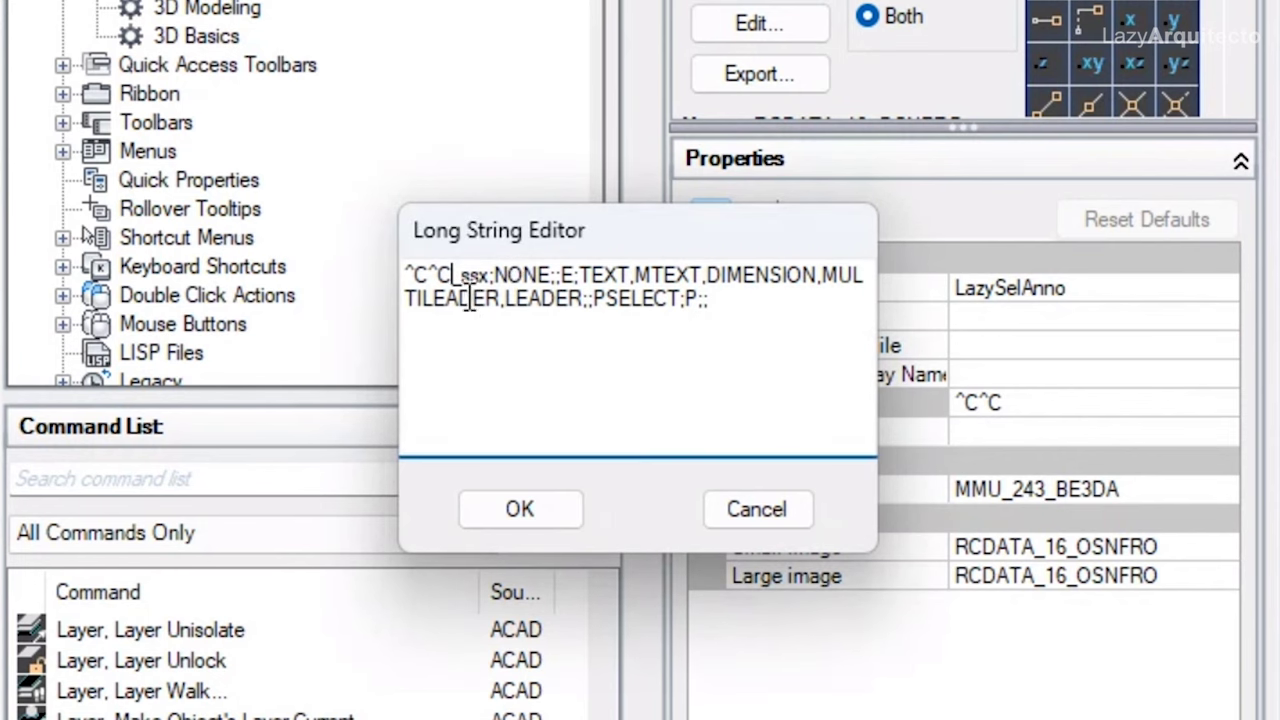
pyautogui.write('_PROPERTIES;')
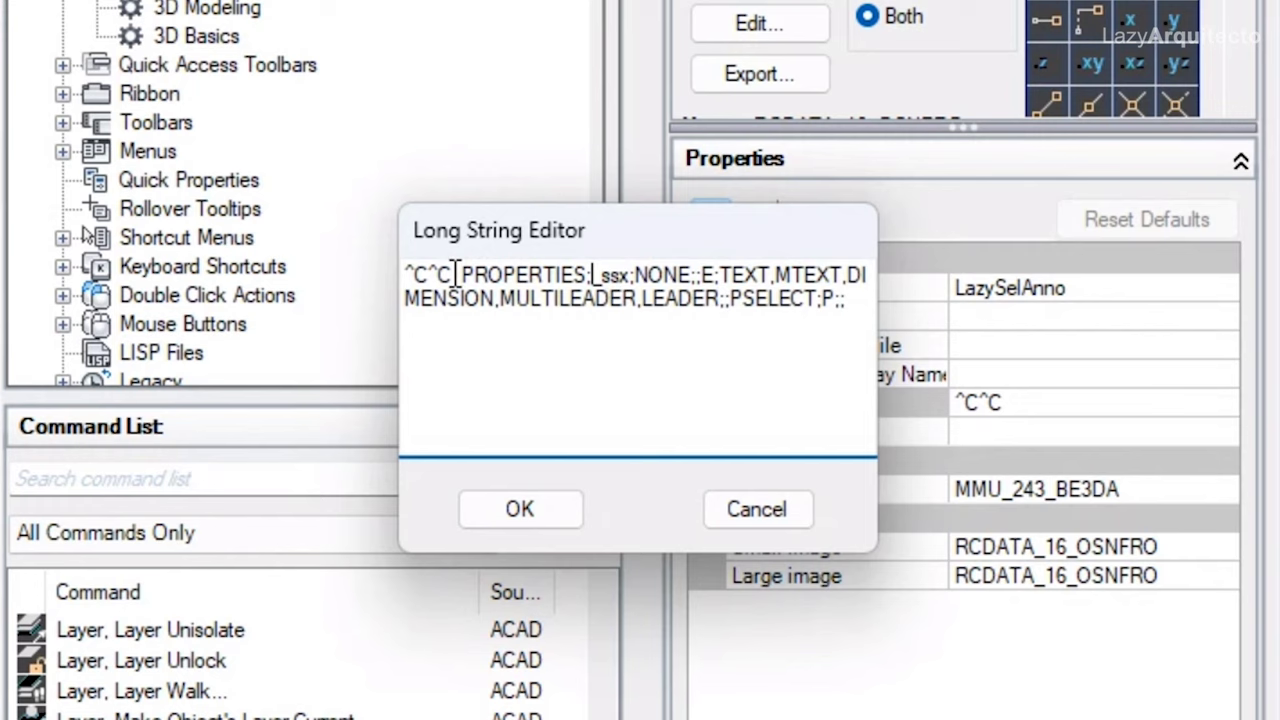
pyautogui.moveTo(457, 273); pyautogui.dragTo(594, 273)
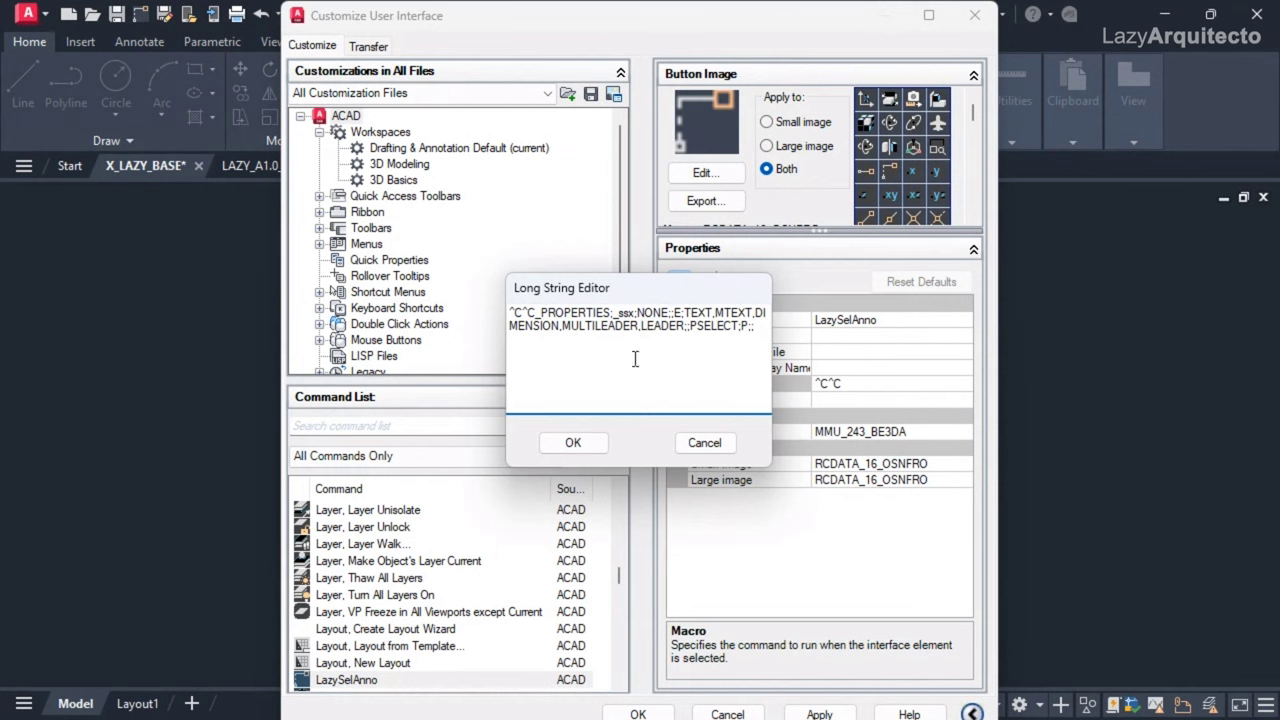
pyautogui.click(582, 443)
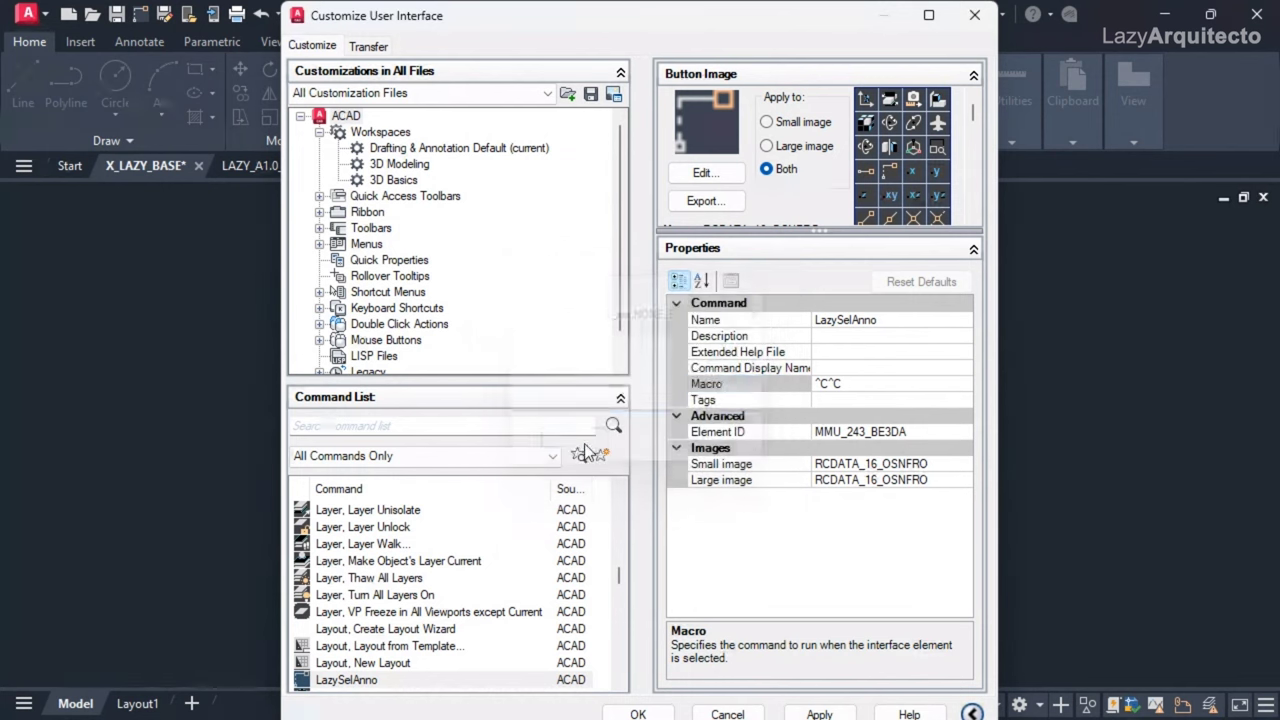
pyautogui.click(641, 714)
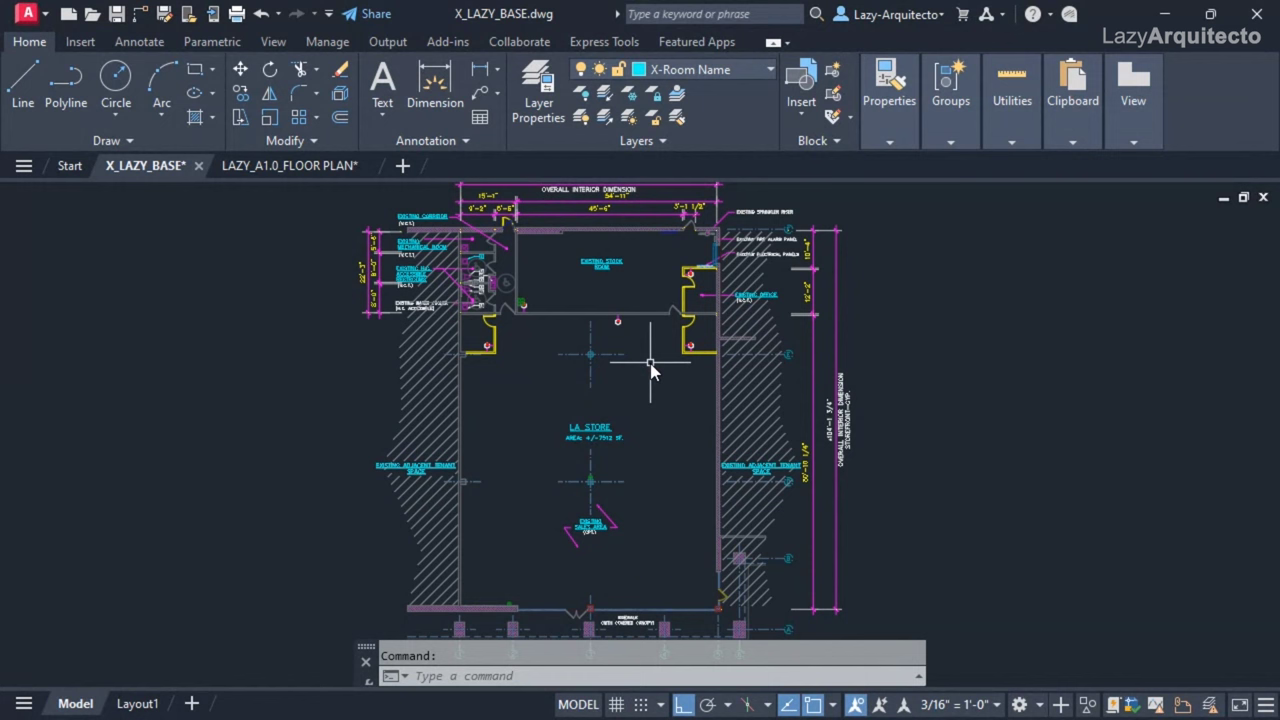
# - Run LazySelAnno to select all 58 annotations and cut them with a base point
pyautogui.click(140, 15)
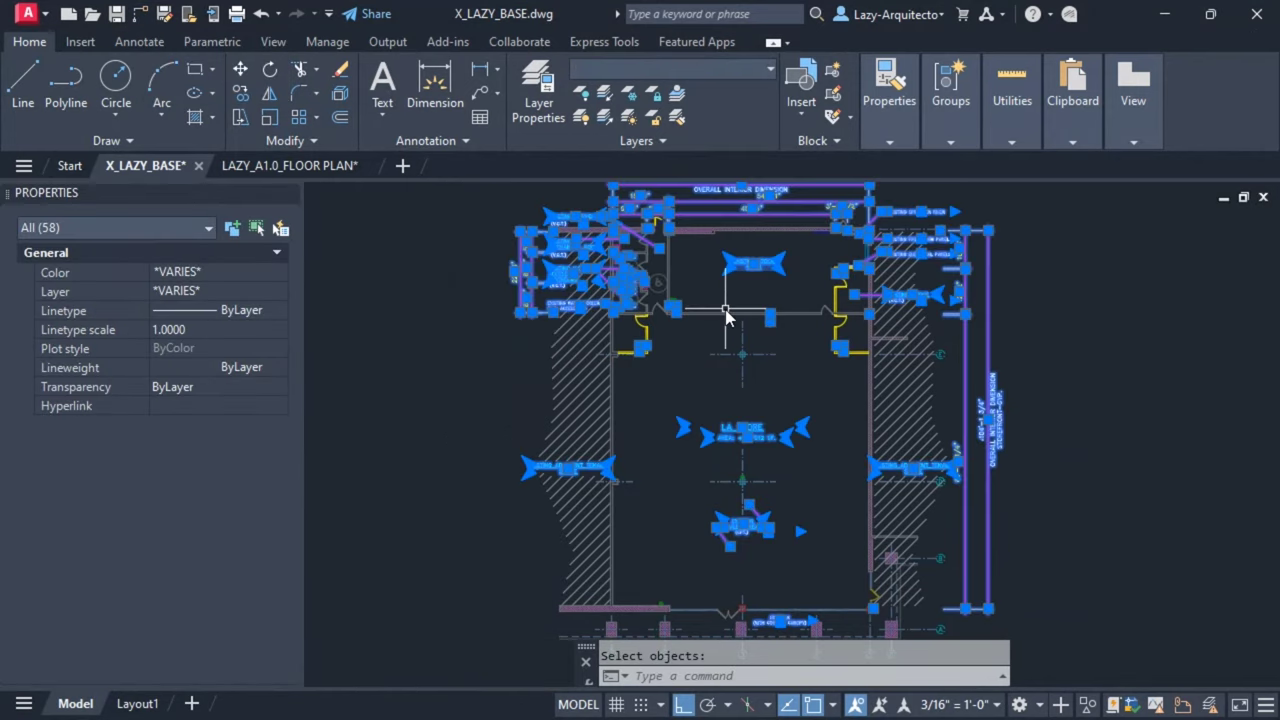
pyautogui.press('Return')
pyautogui.scroll(5, 680, 300)
pyautogui.scroll(3, 663, 274)
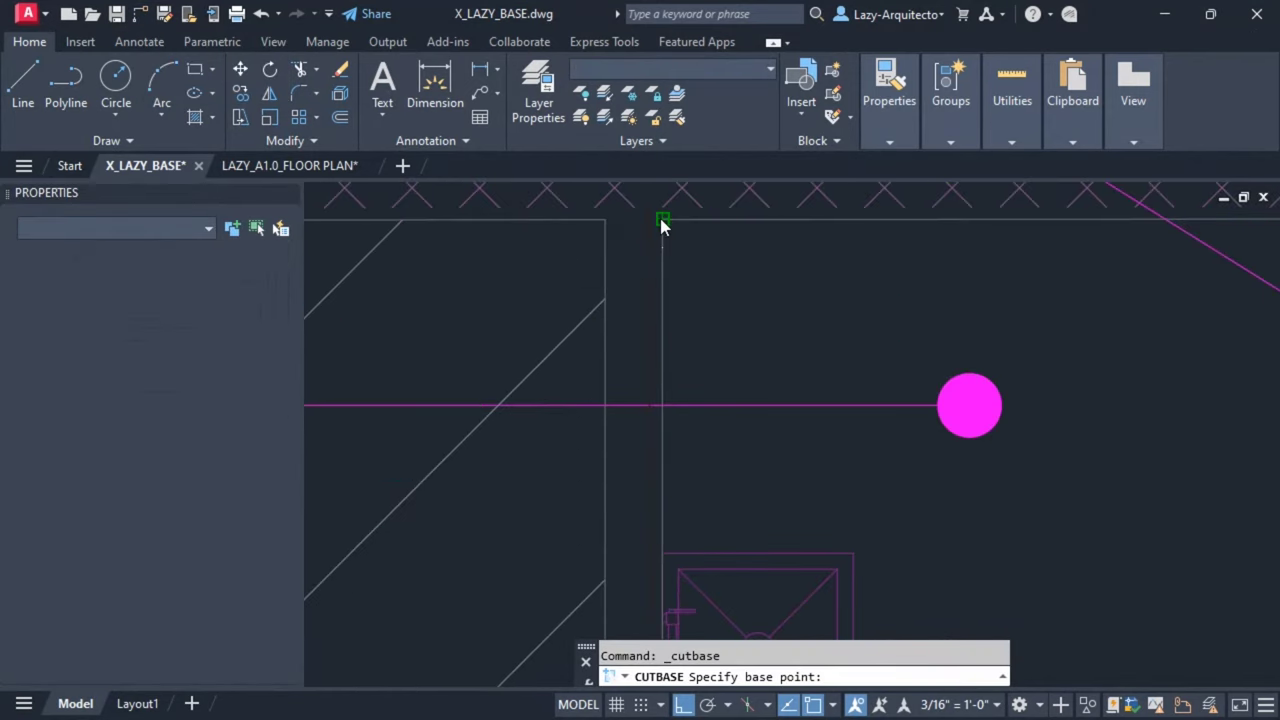
pyautogui.scroll(-5, 578, 262)
pyautogui.scroll(-5, 575, 270)
# - Switch to LAZY_A1.0_FLOOR PLAN and start pasting the cut annotations
pyautogui.click(603, 245)
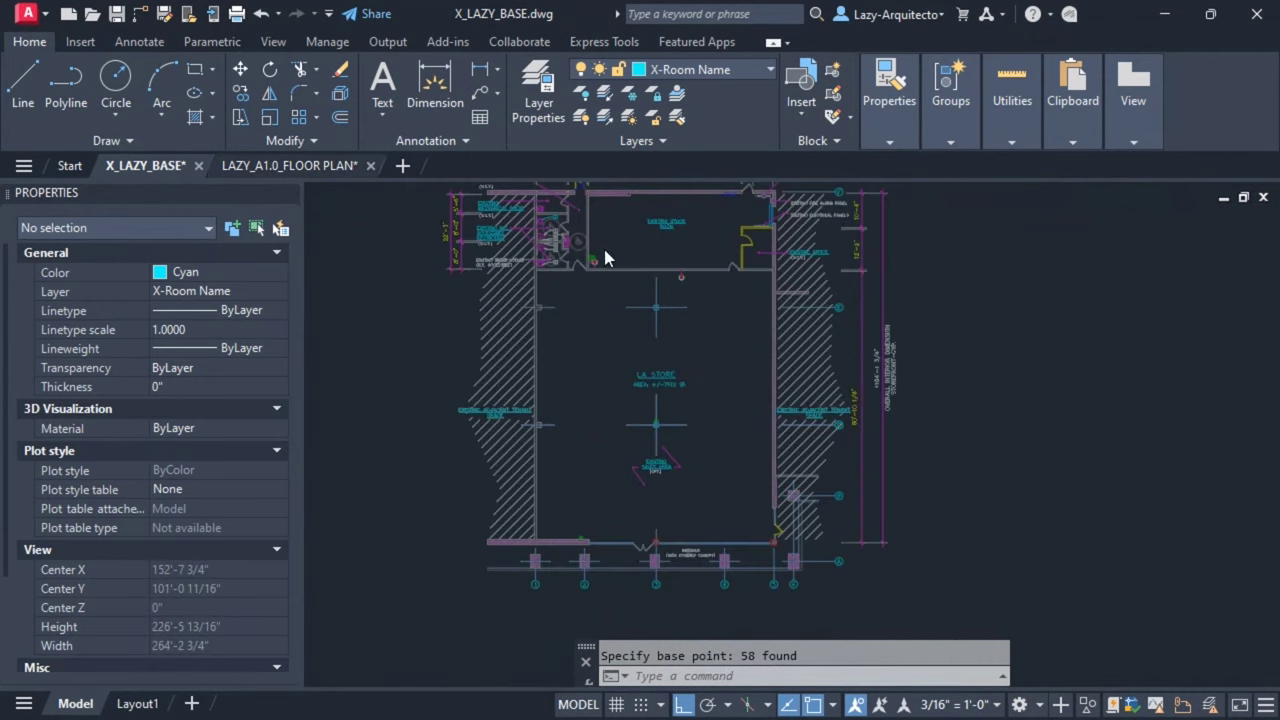
pyautogui.hotkey('ctrl', 'Tab')
pyautogui.scroll(2, 630, 320)
pyautogui.hotkey('ctrl', 'v')
pyautogui.scroll(3, 677, 320)
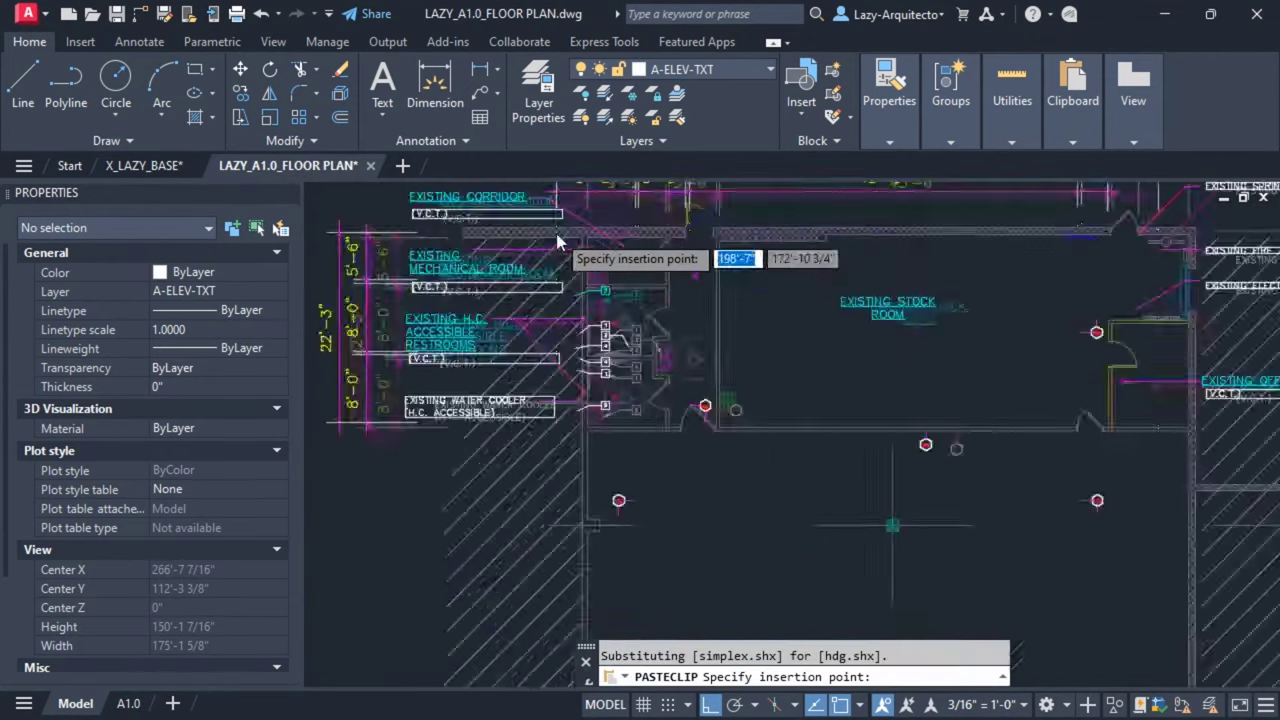
pyautogui.scroll(3, 682, 260)
pyautogui.scroll(-5, 681, 258)
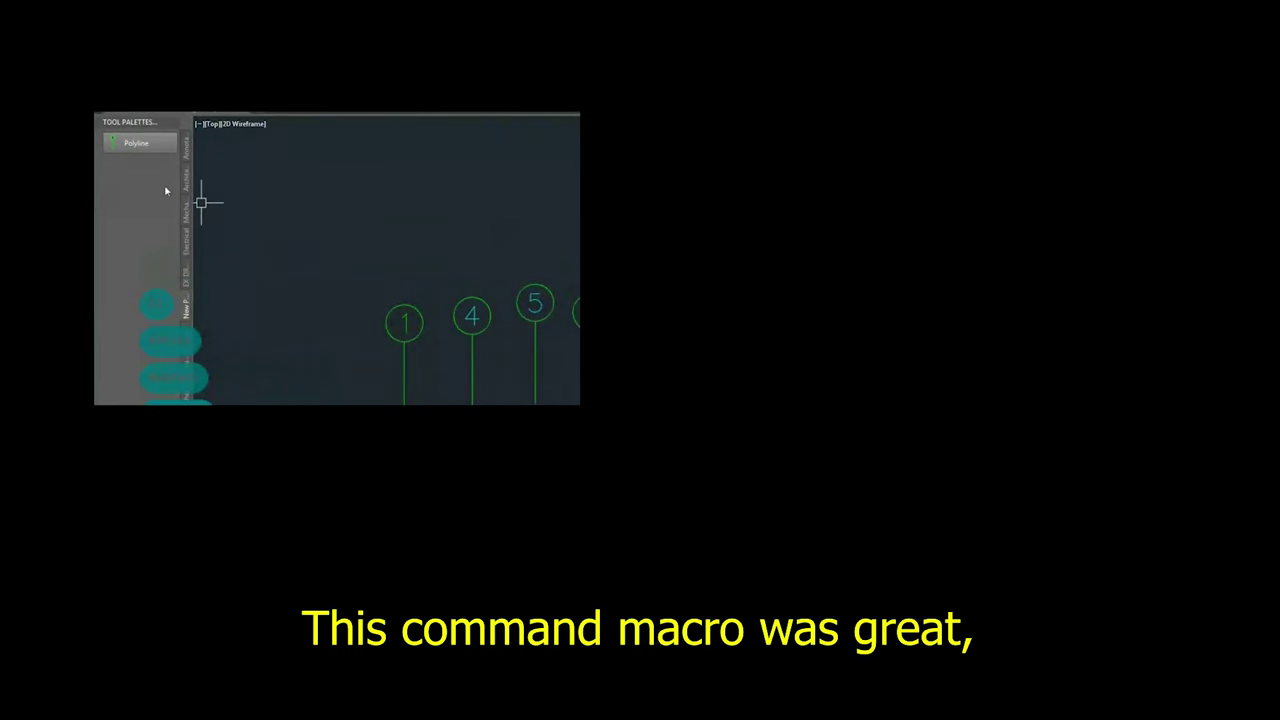